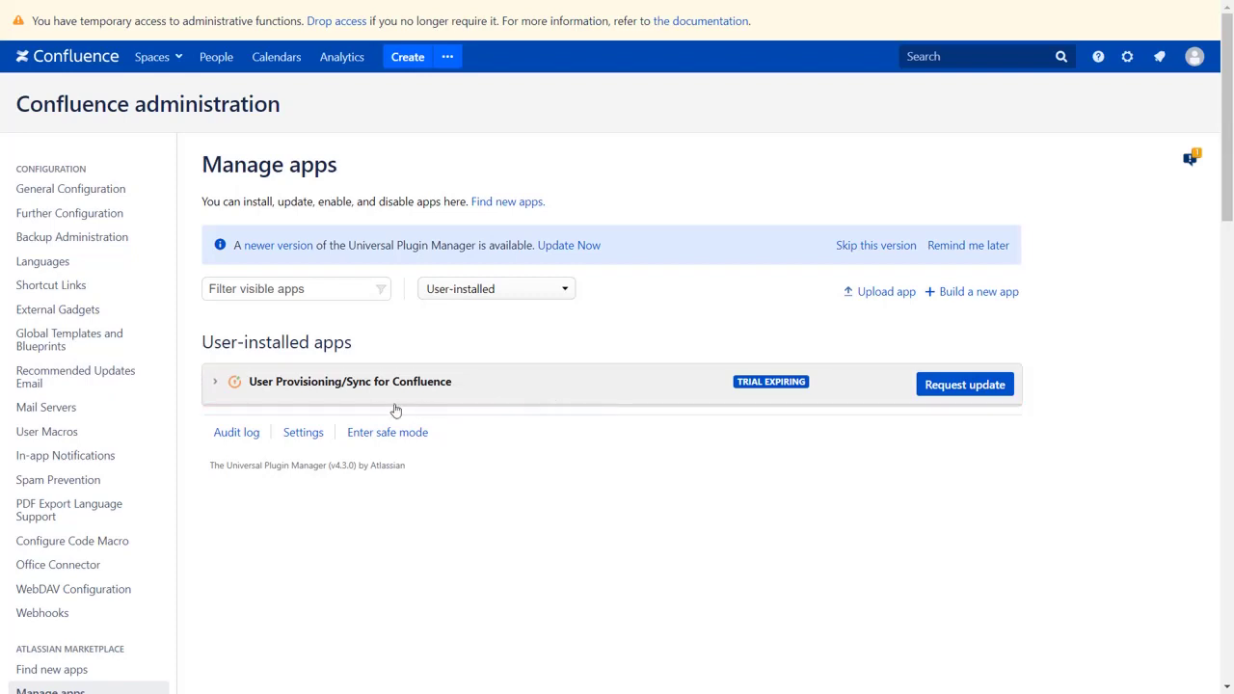
- Open the miniOrange User Provisioning/Sync configuration and choose Azure Active Directory as provider with the SCIM setup method
{"action": "left_click", "coordinate": [218, 386]}
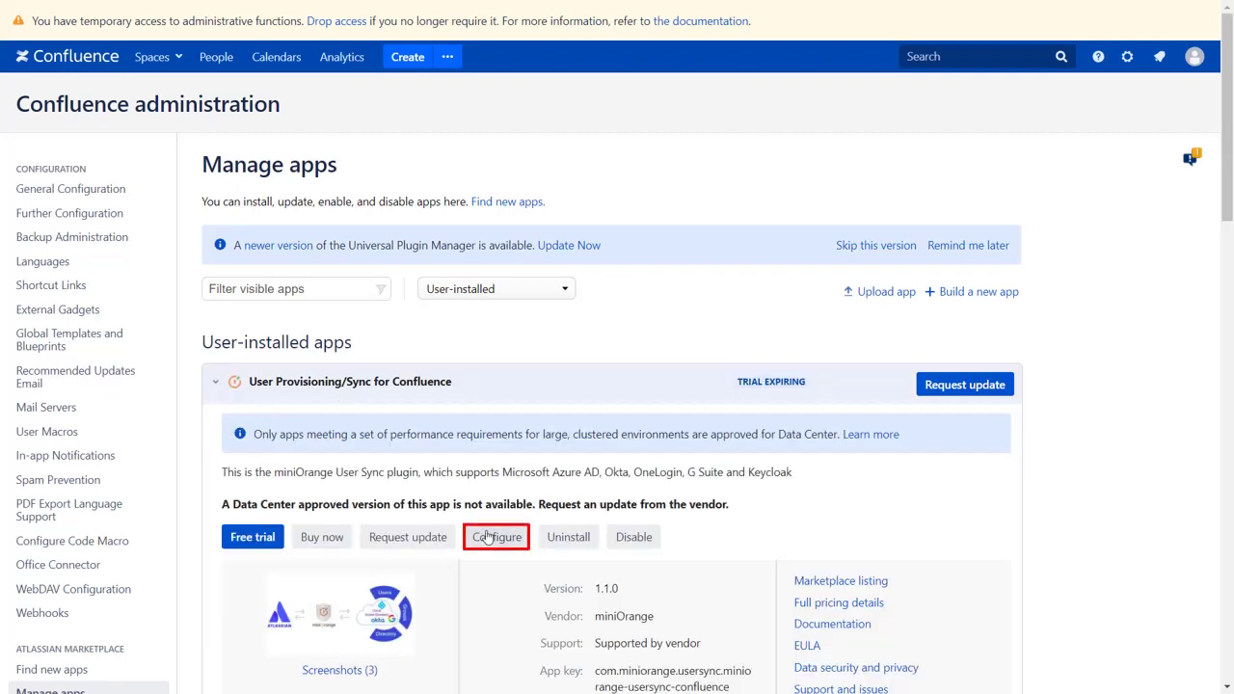
{"action": "scroll", "coordinate": [502, 547], "scroll_direction": "down", "scroll_amount": 4}
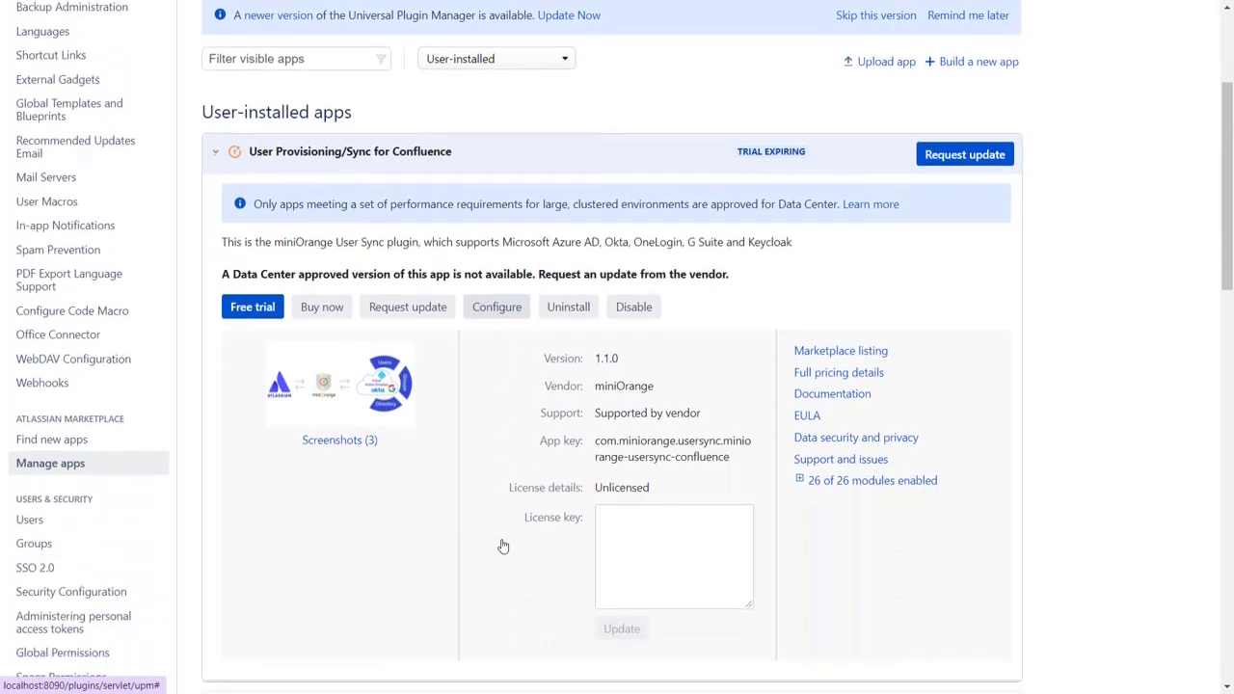
{"action": "scroll", "coordinate": [503, 547], "scroll_direction": "down", "scroll_amount": 2}
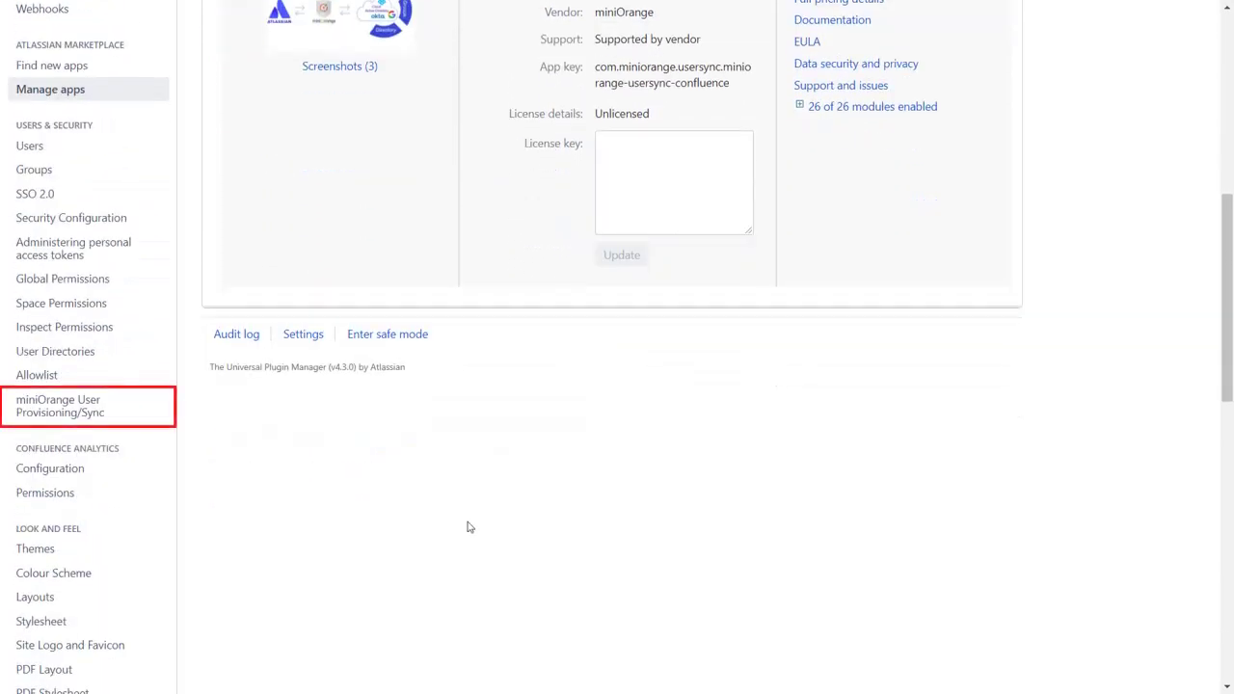
{"action": "left_click", "coordinate": [83, 419]}
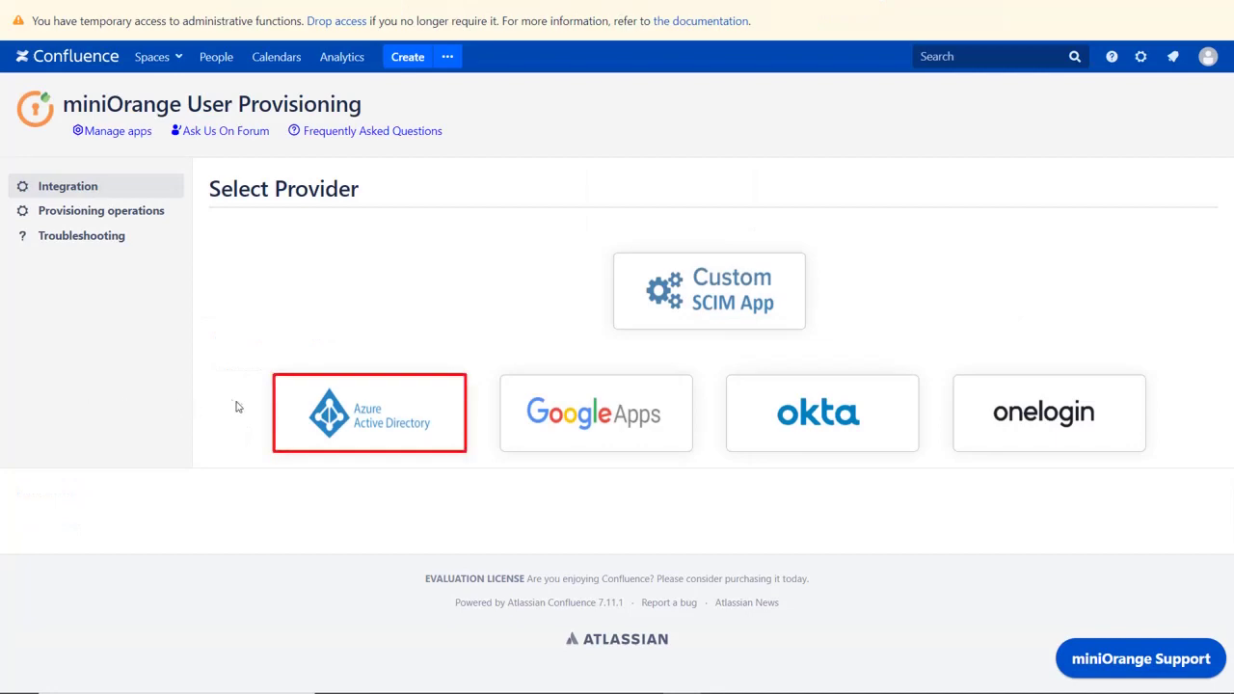
{"action": "left_click", "coordinate": [369, 422]}
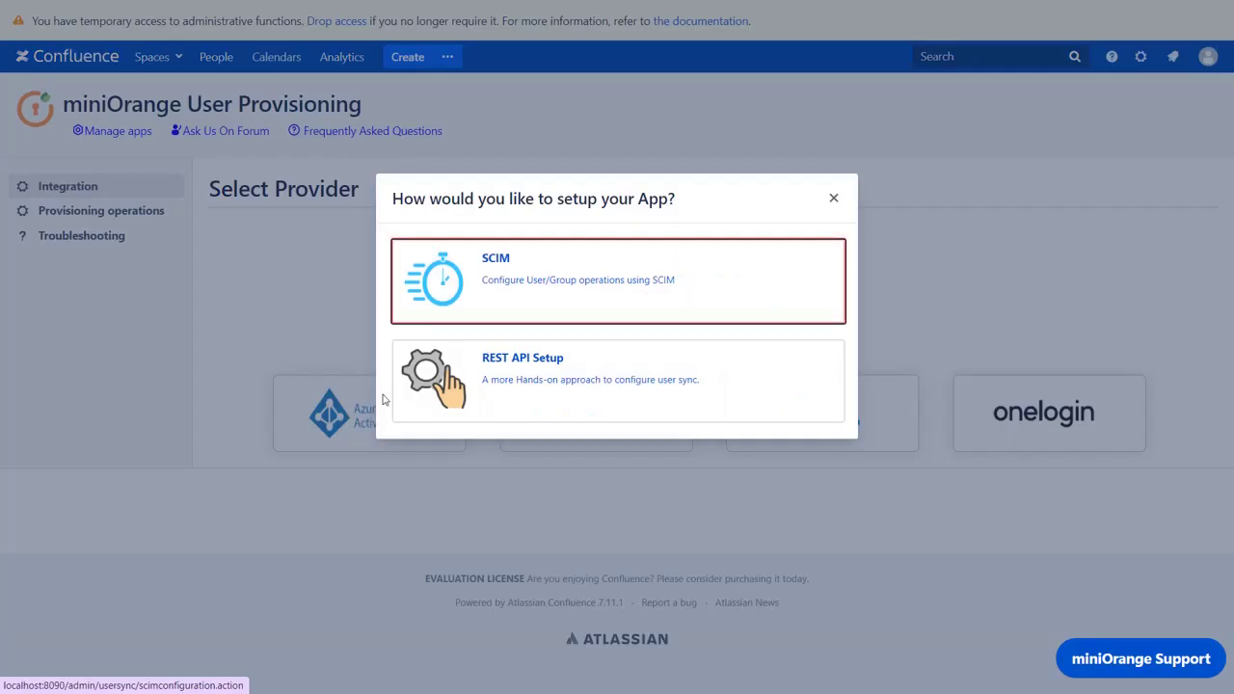
{"action": "left_click", "coordinate": [466, 291]}
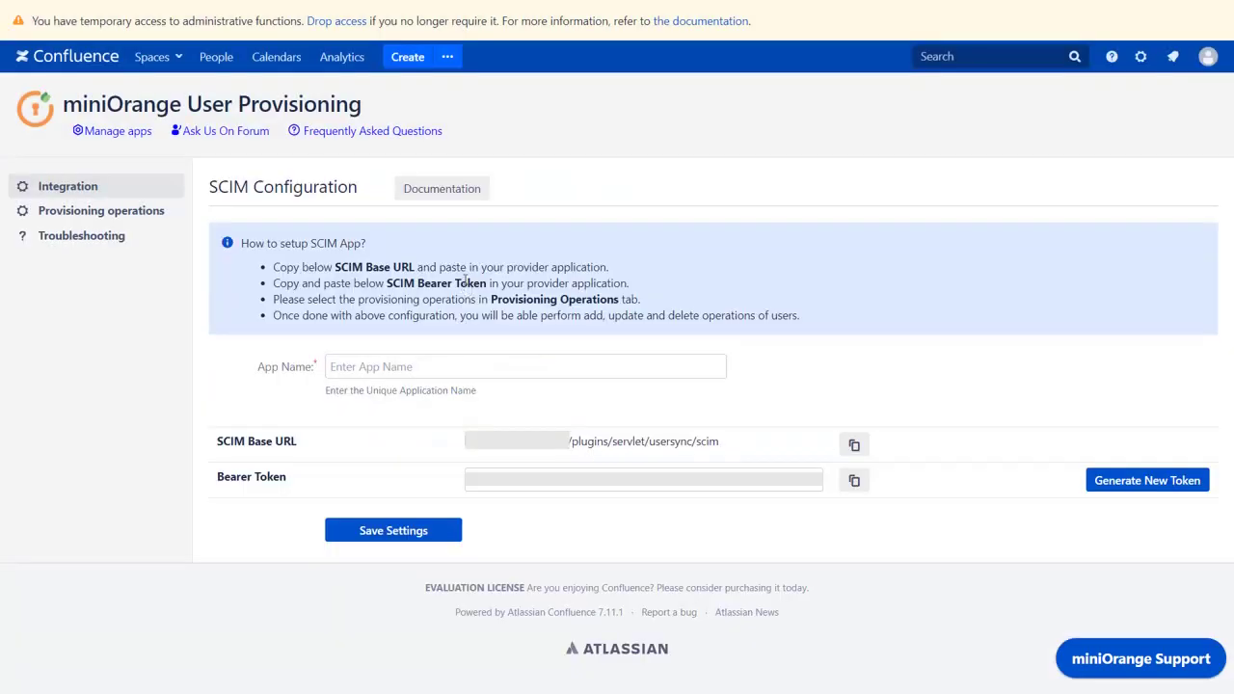
- Open the SCIM documentation and read through the Azure Active Directory user provisioning guide
{"action": "left_click", "coordinate": [461, 193]}
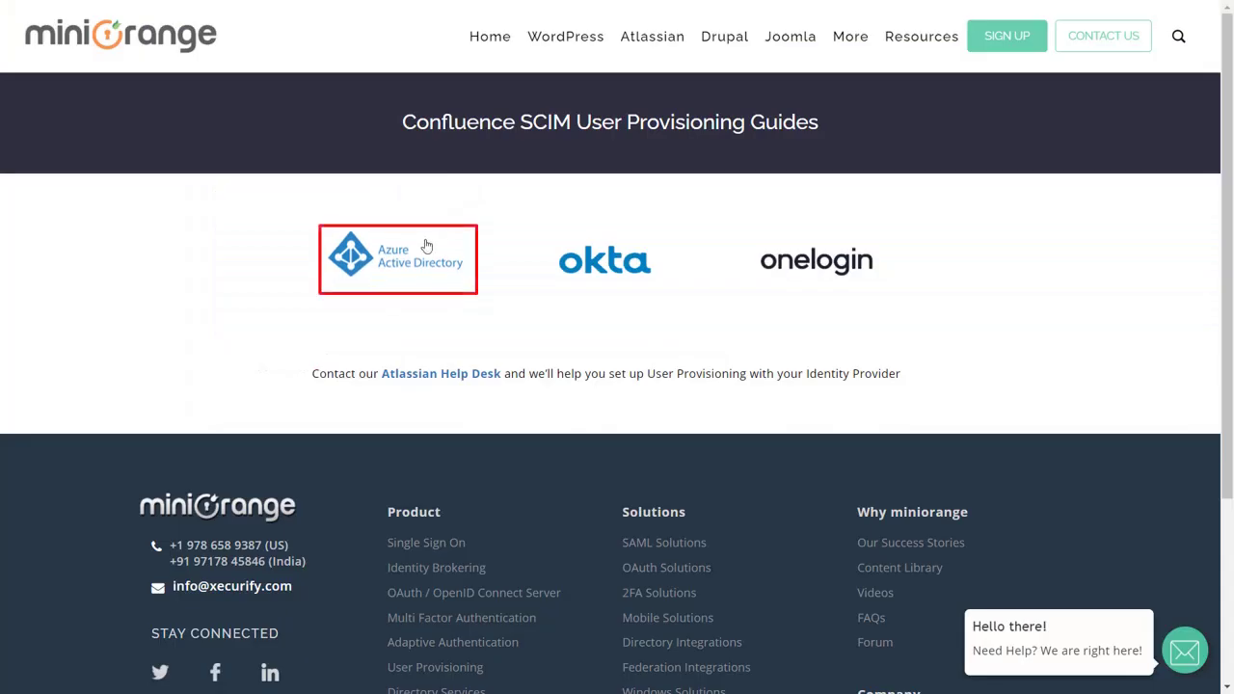
{"action": "left_click", "coordinate": [397, 260]}
{"action": "scroll", "coordinate": [397, 271], "scroll_direction": "down", "scroll_amount": 7}
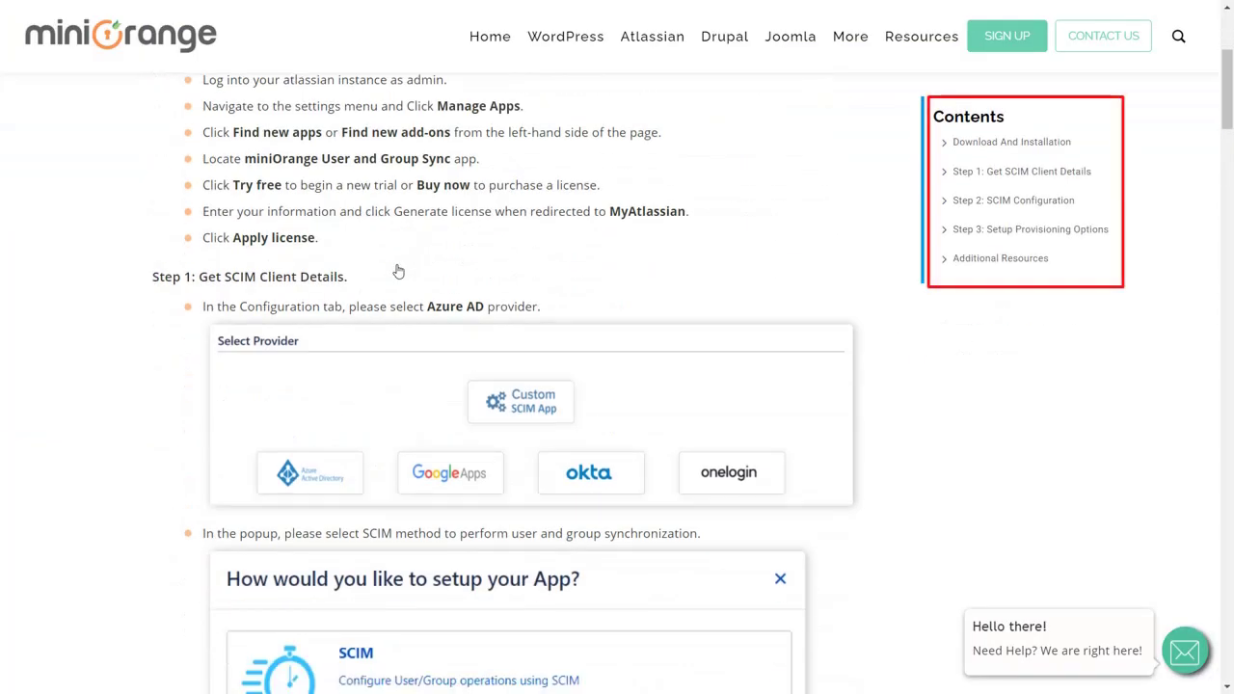
{"action": "scroll", "coordinate": [397, 270], "scroll_direction": "down", "scroll_amount": 15}
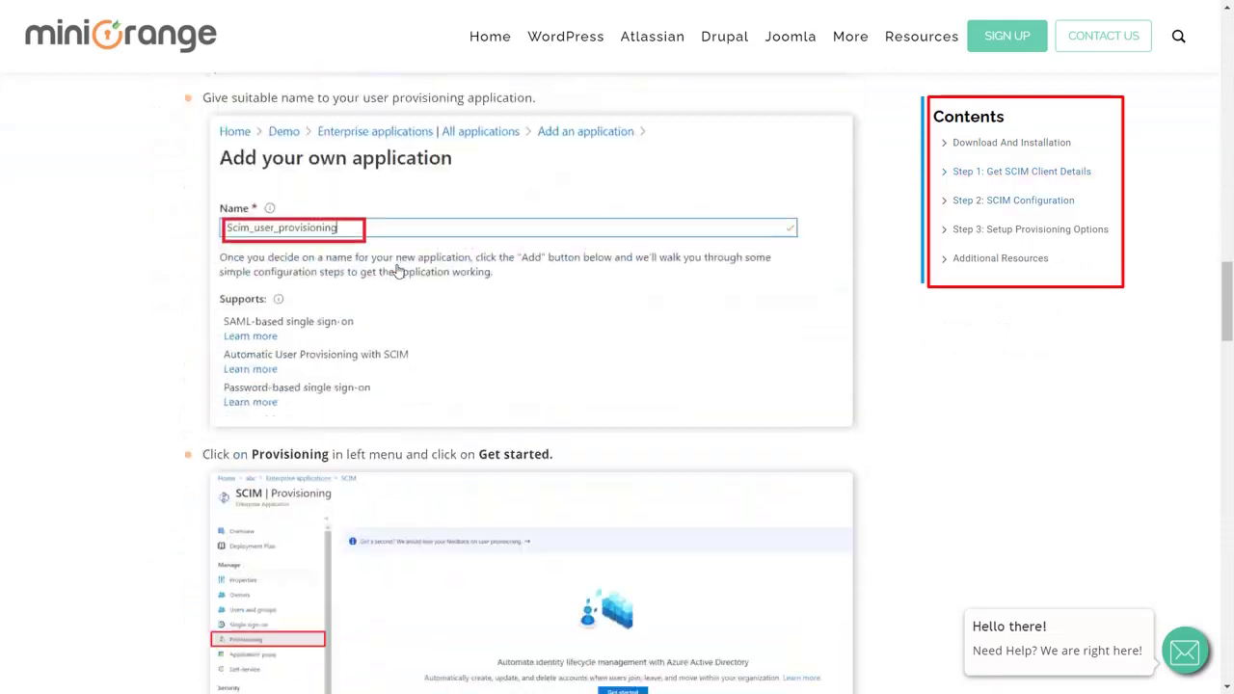
{"action": "scroll", "coordinate": [397, 271], "scroll_direction": "down", "scroll_amount": 10}
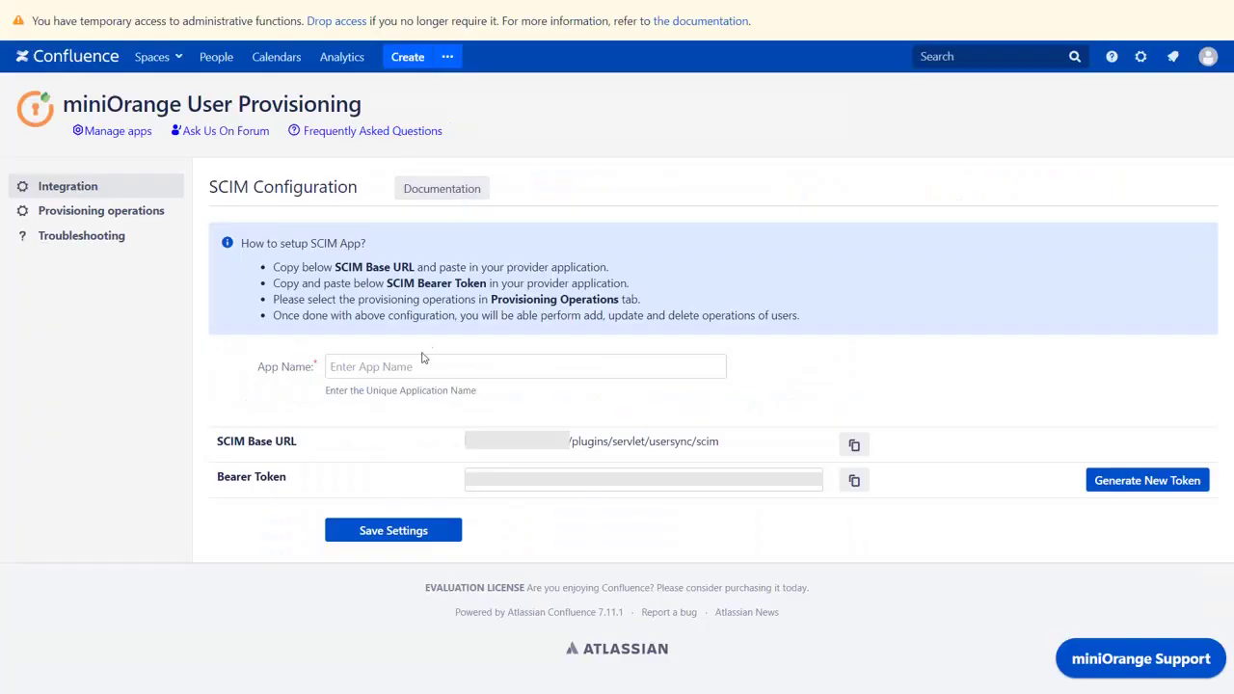
- Name the SCIM application AzureAD and save its configuration
{"action": "left_click", "coordinate": [424, 365]}
{"action": "type", "text": "Azure"}
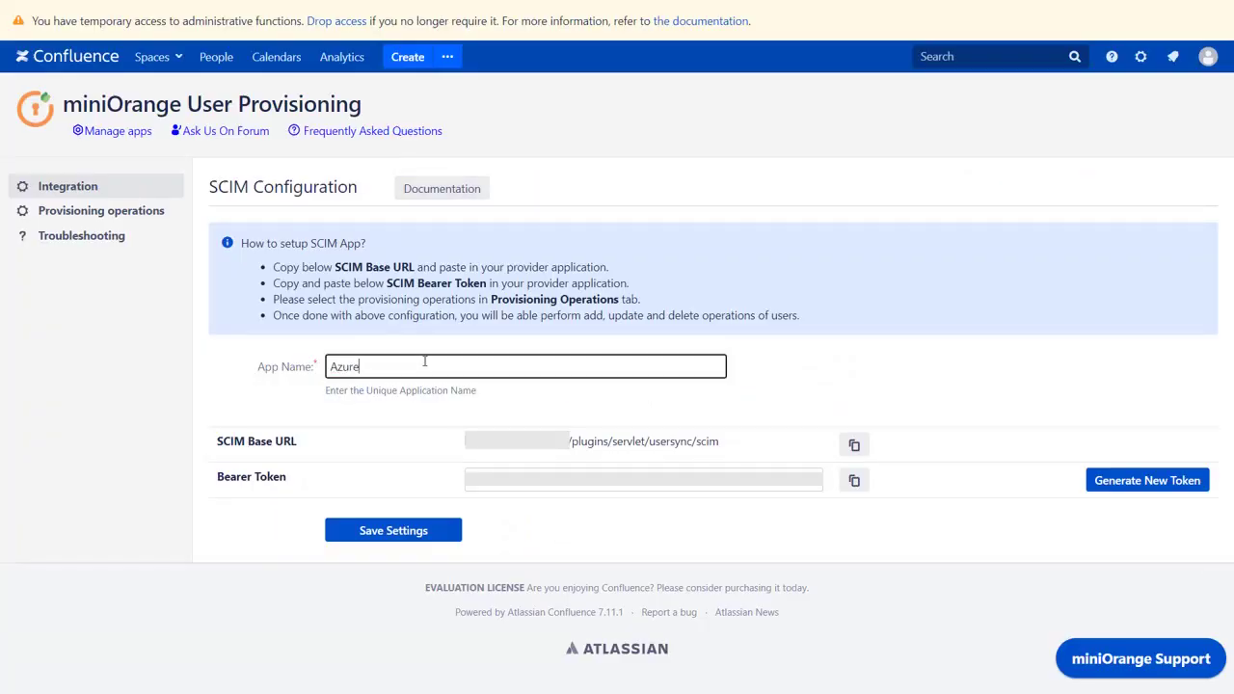
{"action": "type", "text": "AD"}
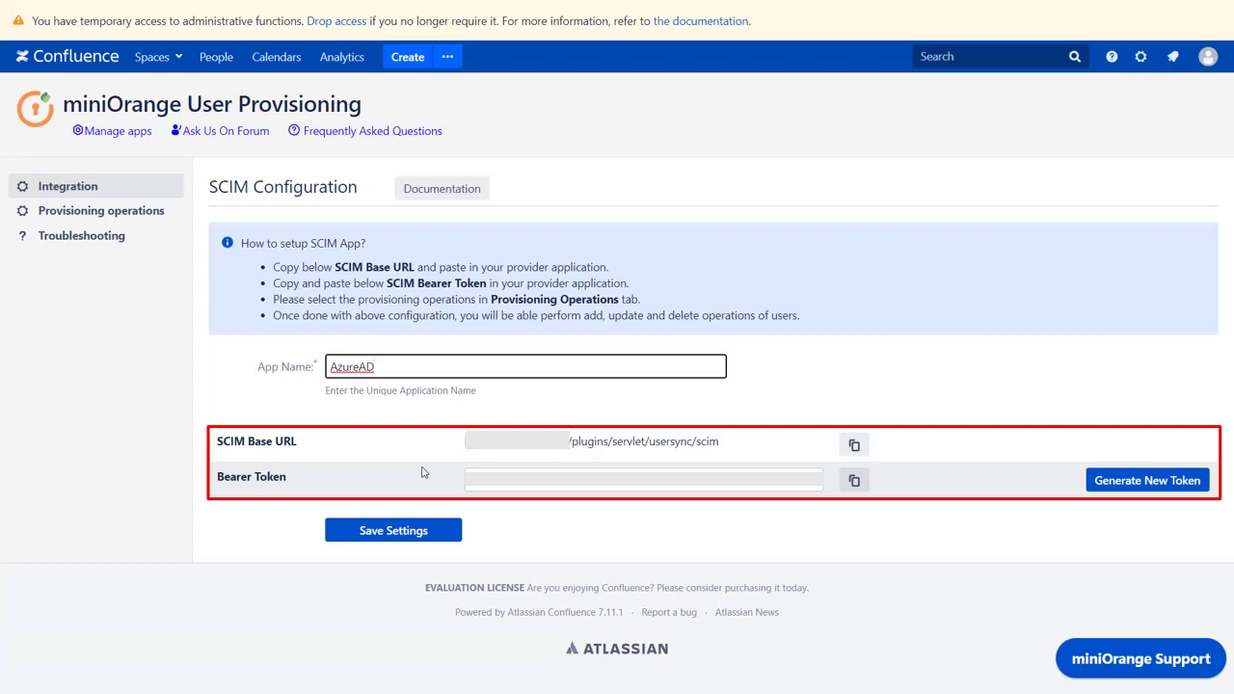
{"action": "left_click", "coordinate": [413, 531]}
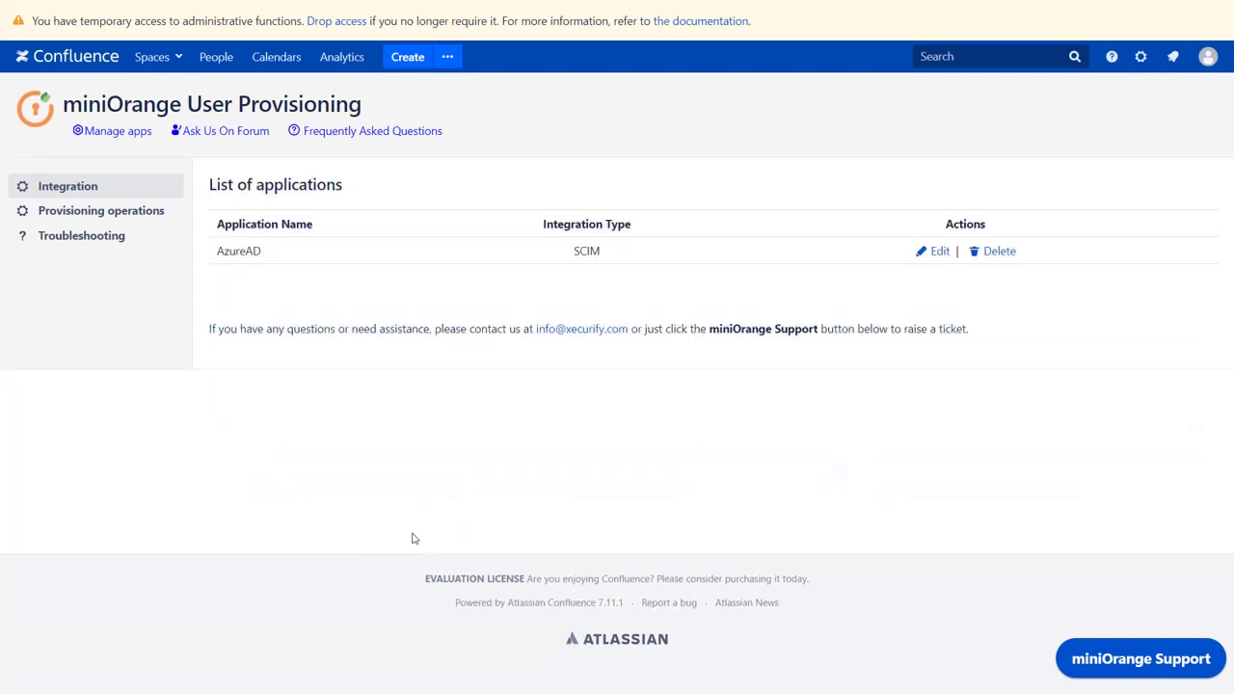
- Save the plugin's provisioning operations settings and open the Troubleshooting page
{"action": "left_click", "coordinate": [158, 218]}
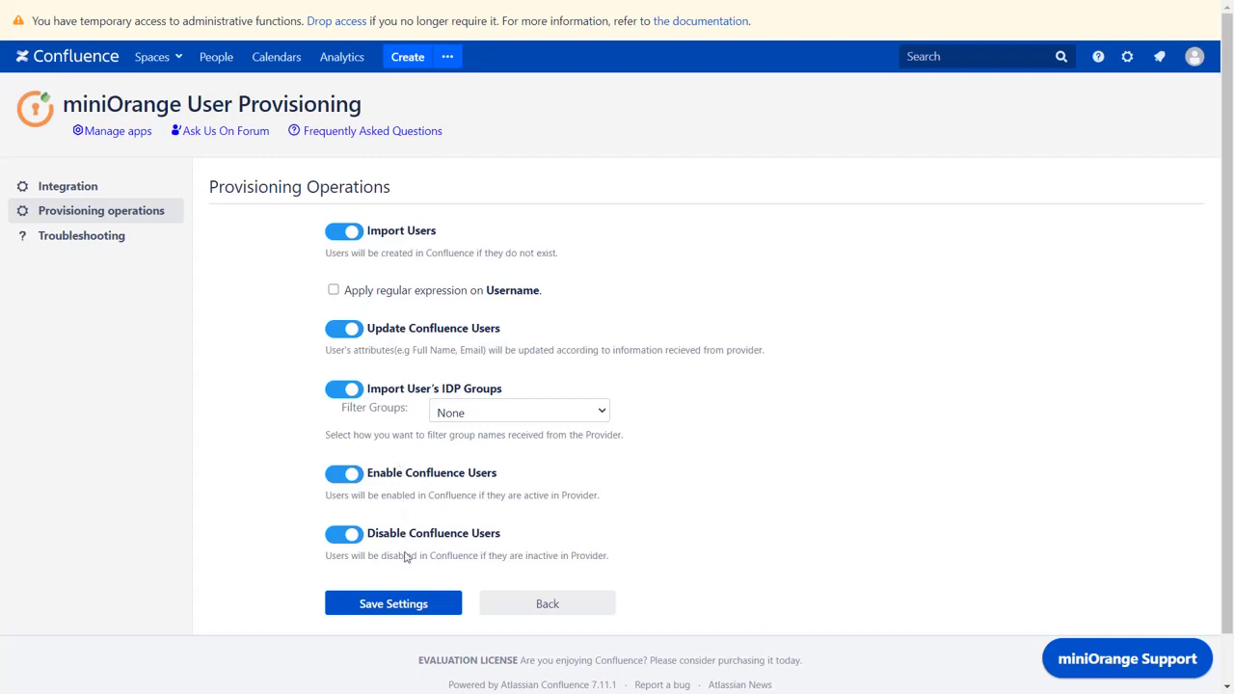
{"action": "left_click", "coordinate": [409, 605]}
{"action": "left_click", "coordinate": [109, 248]}
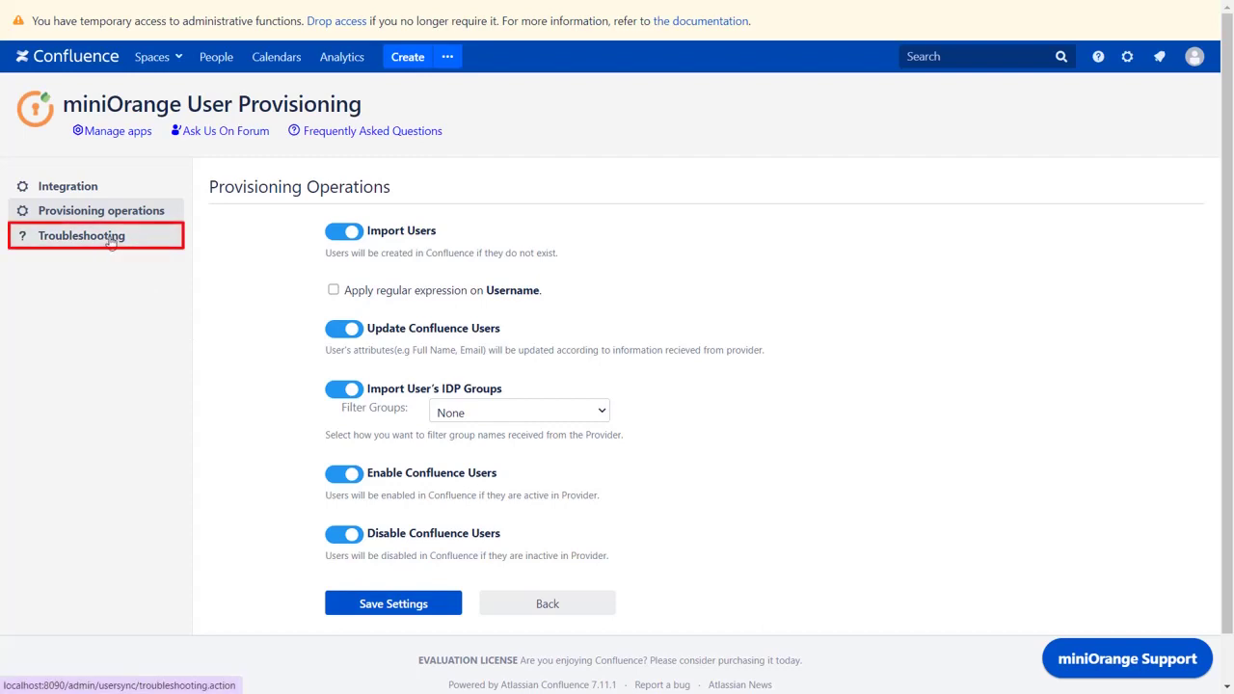
{"action": "left_click", "coordinate": [110, 243]}
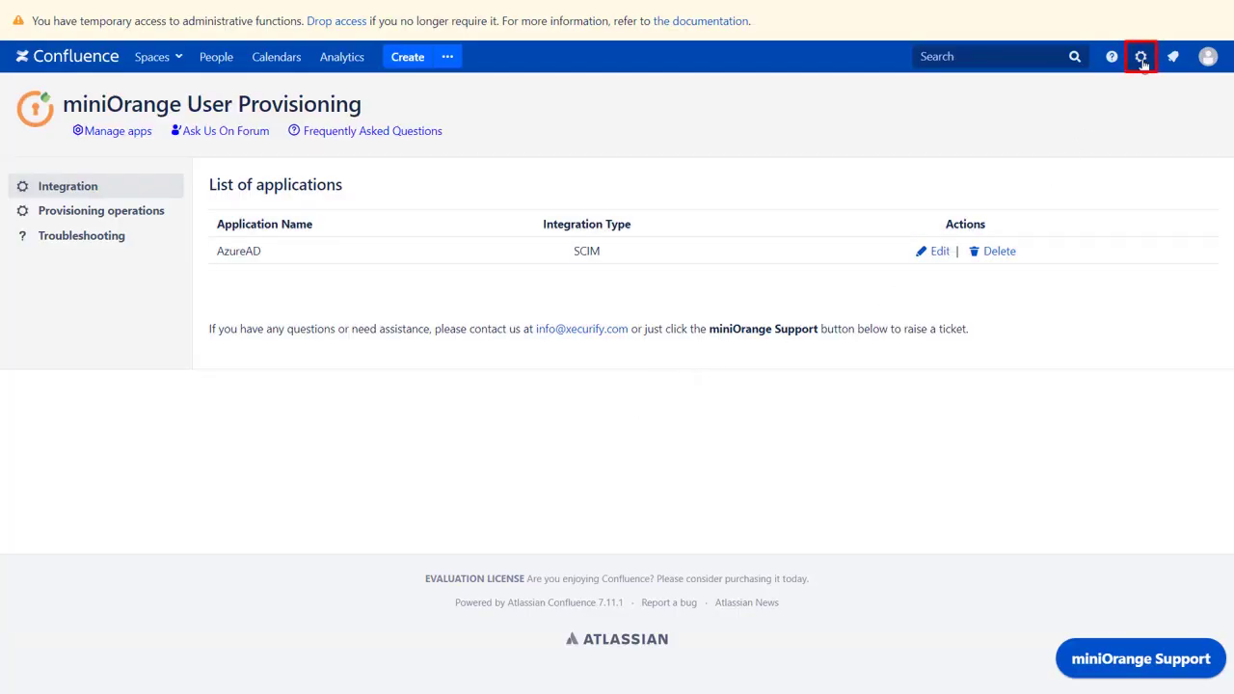
- Show all users in Confluence user management
{"action": "left_click", "coordinate": [1141, 58]}
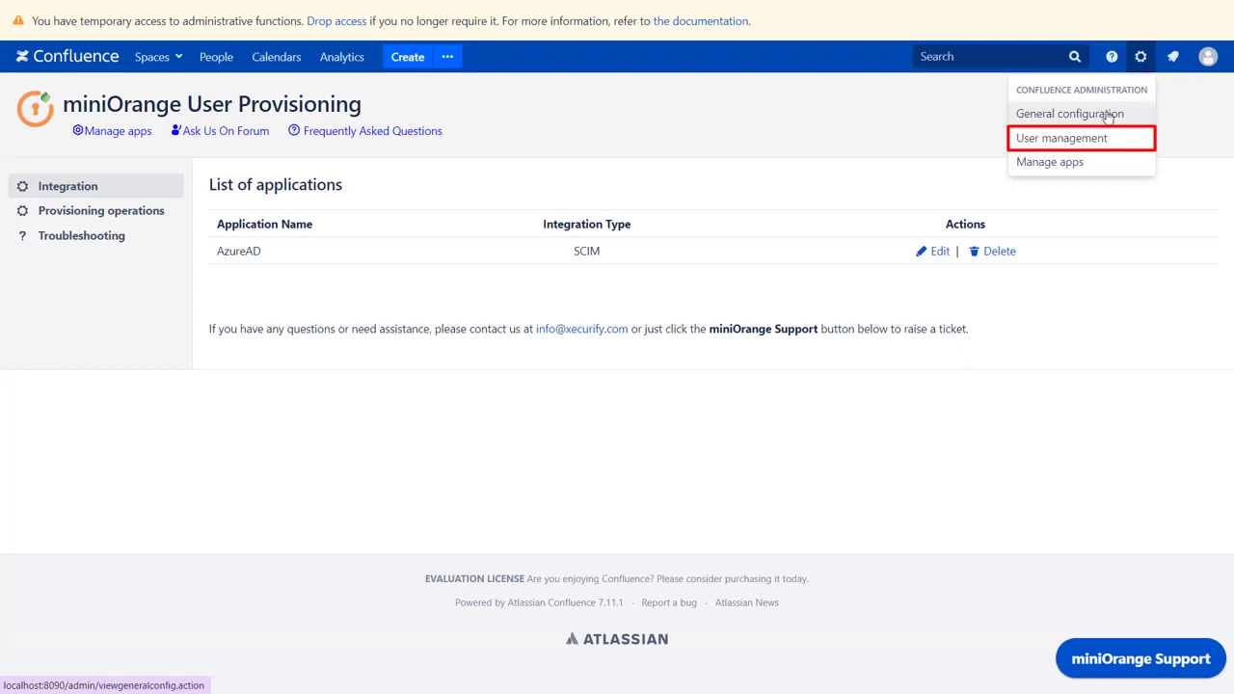
{"action": "left_click", "coordinate": [1041, 139]}
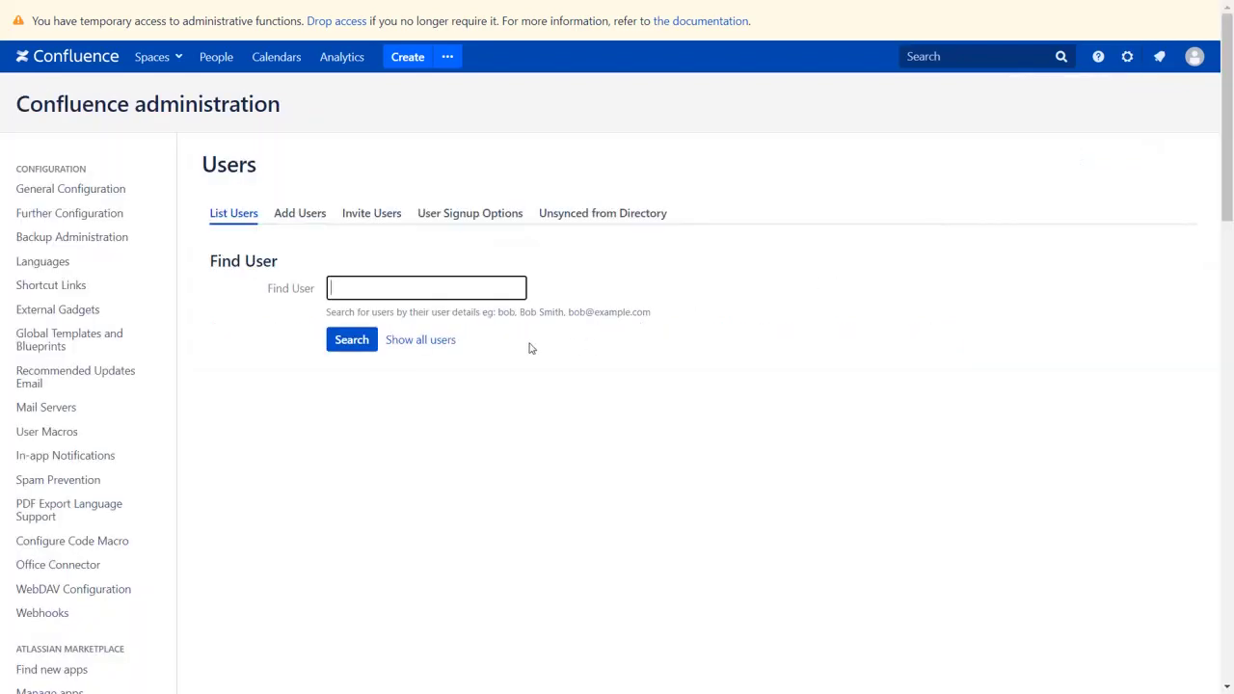
{"action": "left_click", "coordinate": [438, 340]}
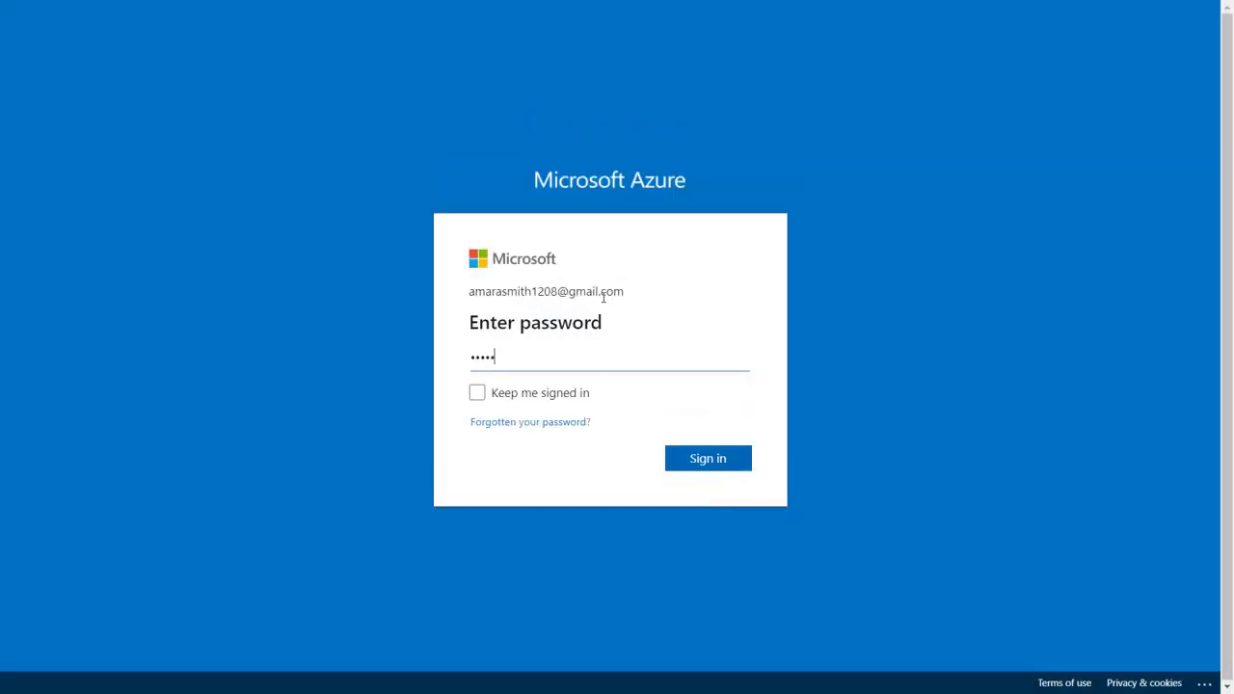
- Sign in to Microsoft Azure with the account password and open the Enterprise applications of Azure Active Directory
{"action": "type", "text": "•••"}
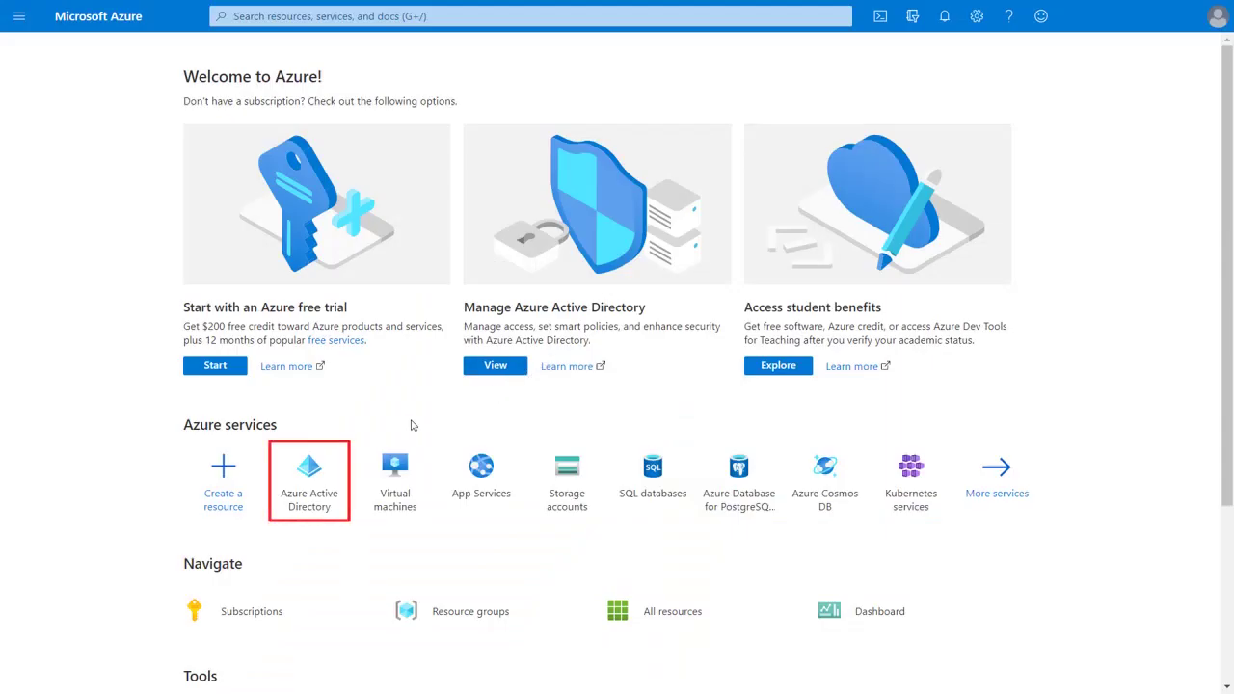
{"action": "left_click", "coordinate": [313, 497]}
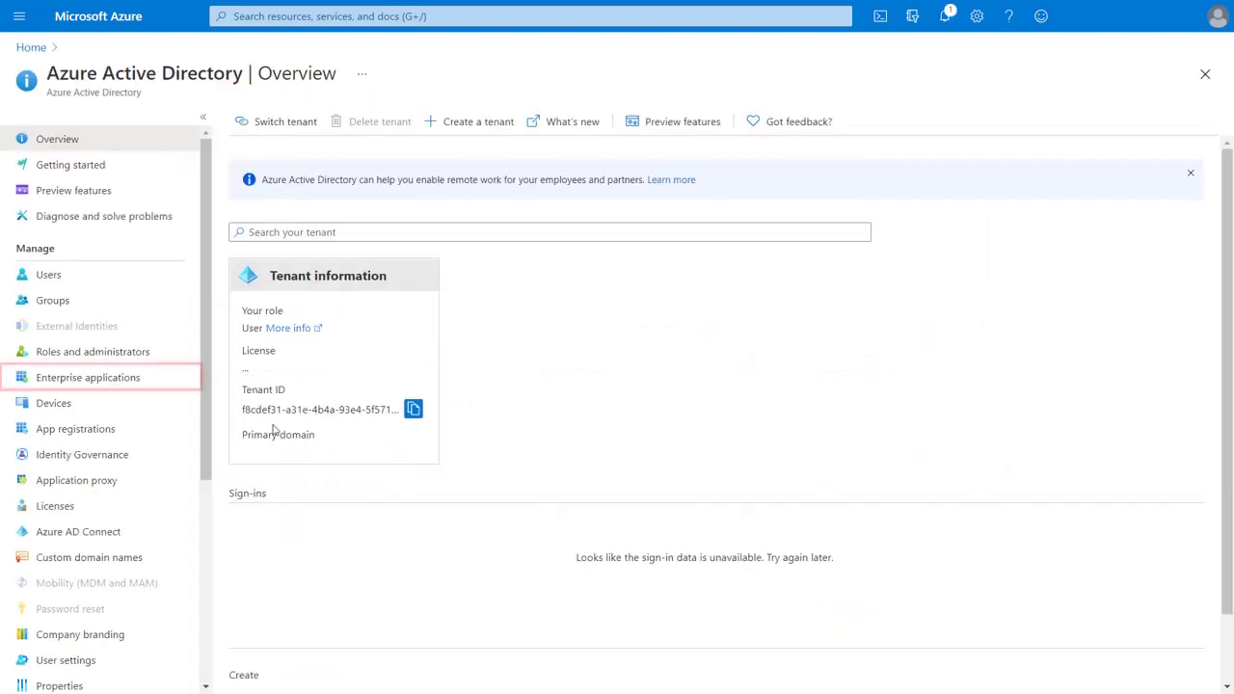
{"action": "left_click", "coordinate": [140, 382]}
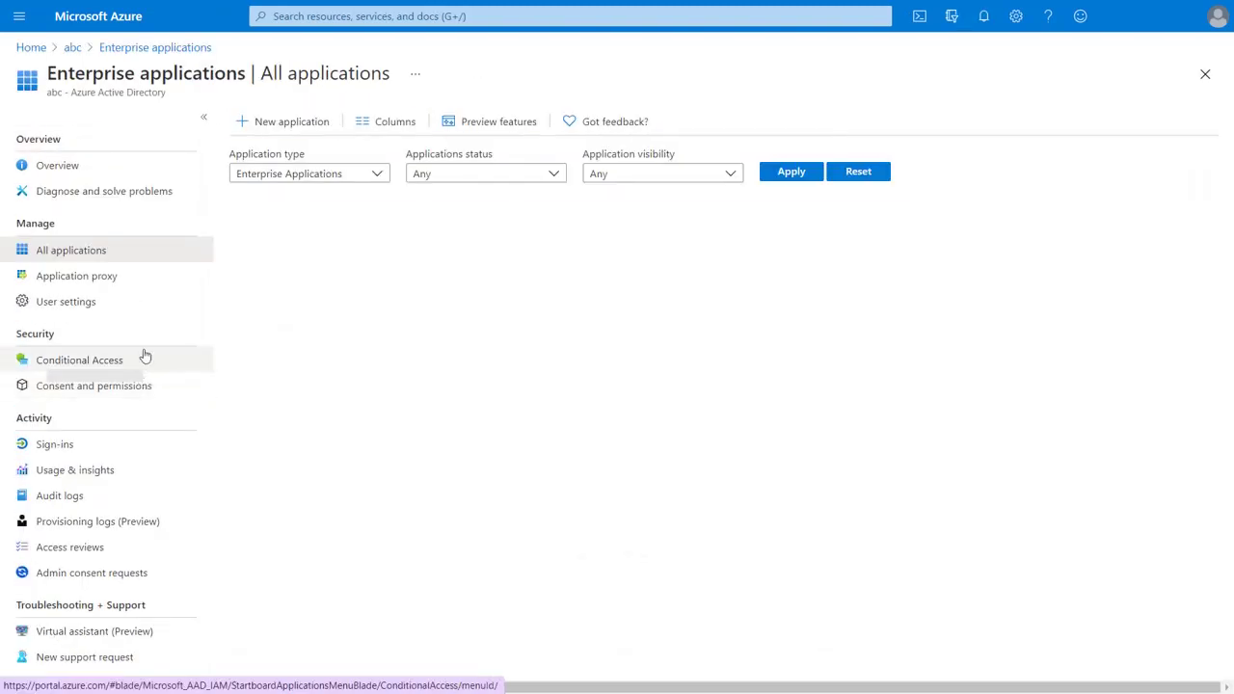
- Create a new non-gallery enterprise application named SCIM_AAD
{"action": "left_click", "coordinate": [278, 123]}
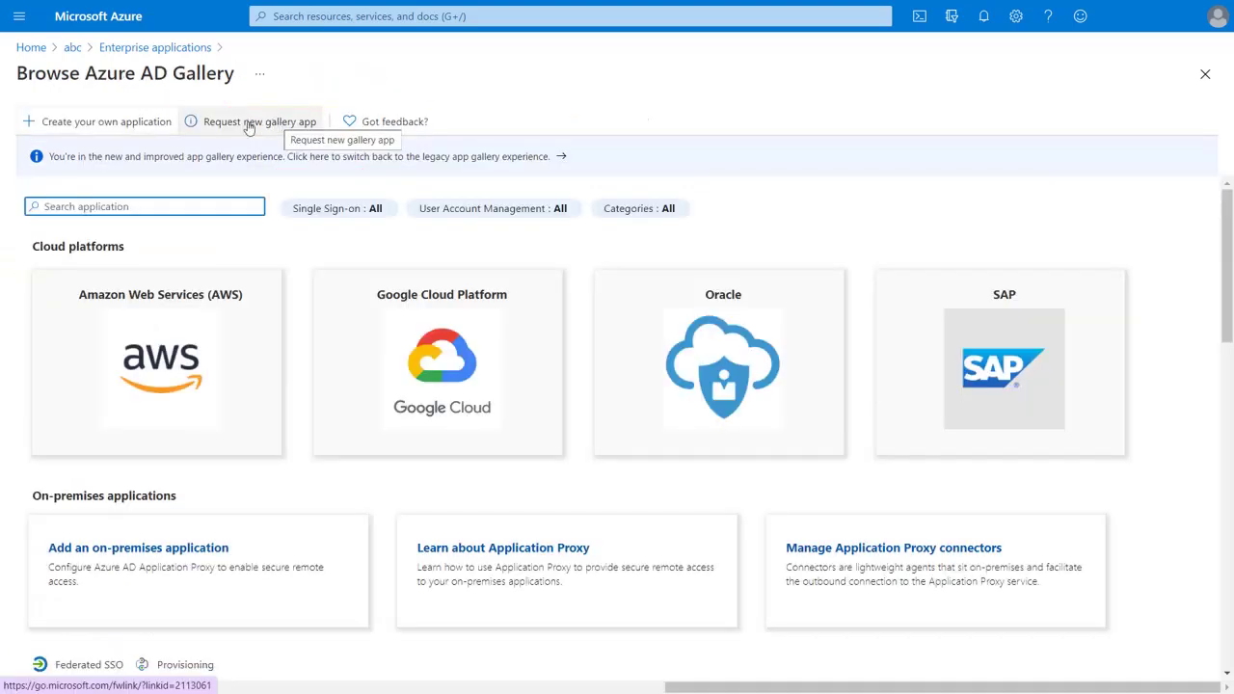
{"action": "left_click", "coordinate": [123, 129]}
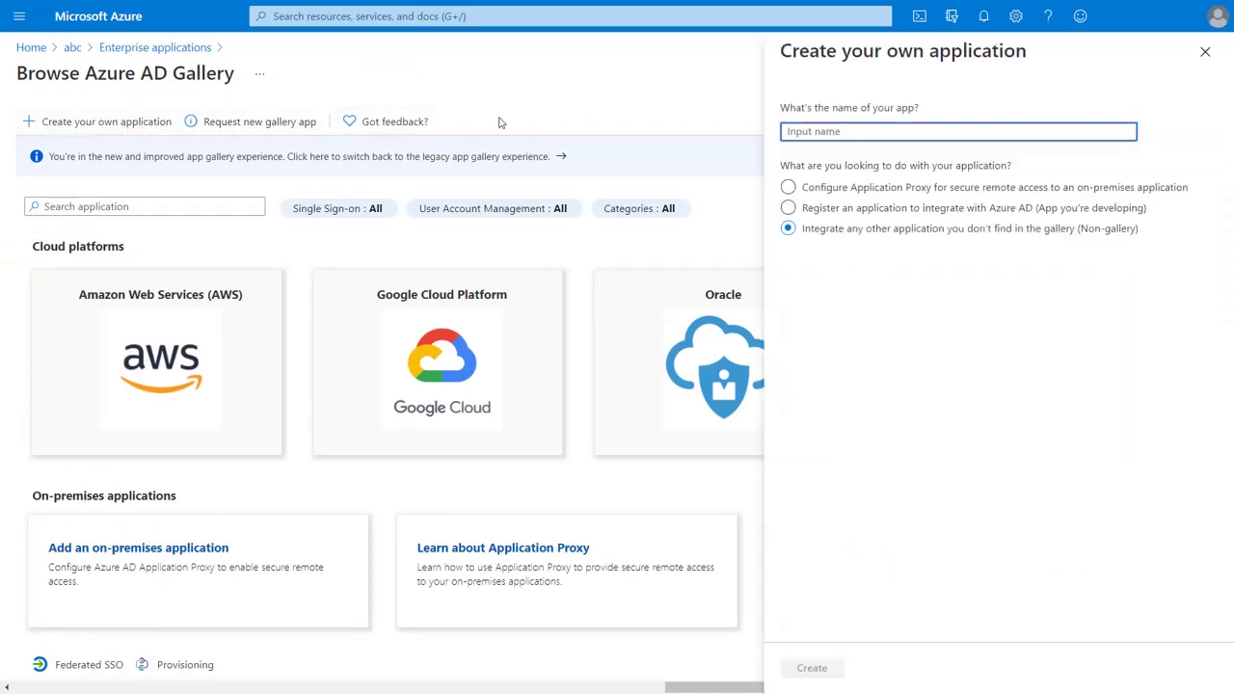
{"action": "left_click", "coordinate": [796, 131]}
{"action": "type", "text": "SCIM_AAD"}
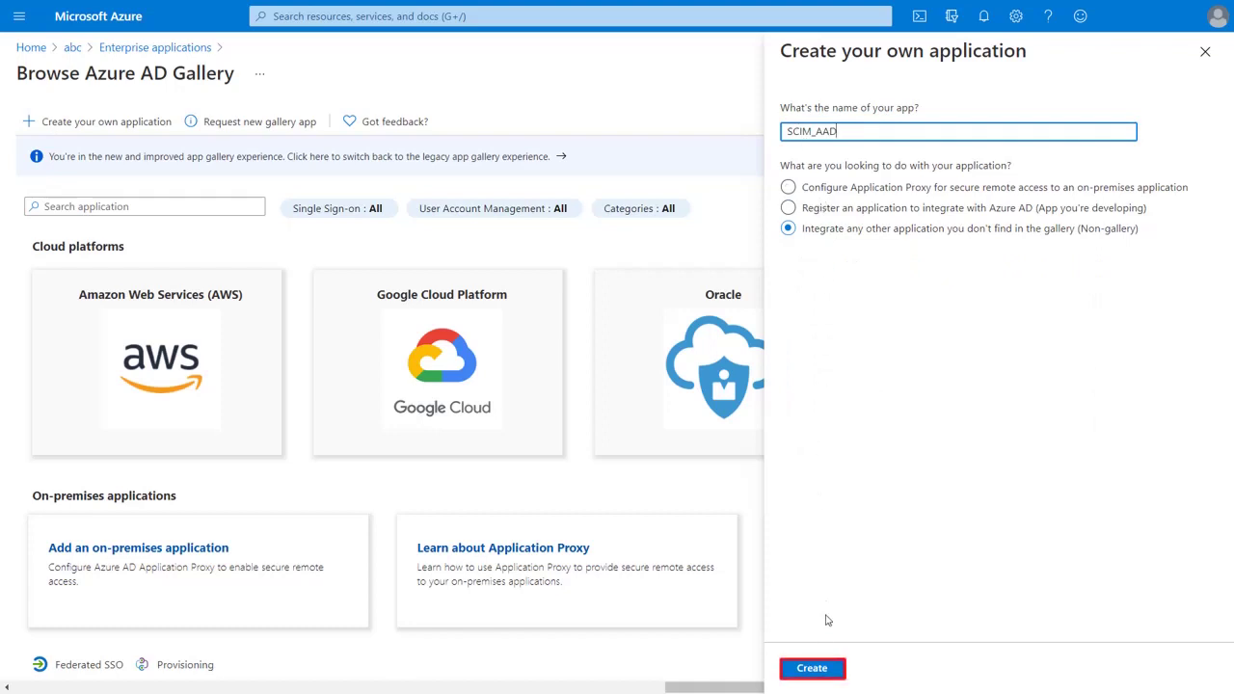
{"action": "left_click", "coordinate": [812, 668]}
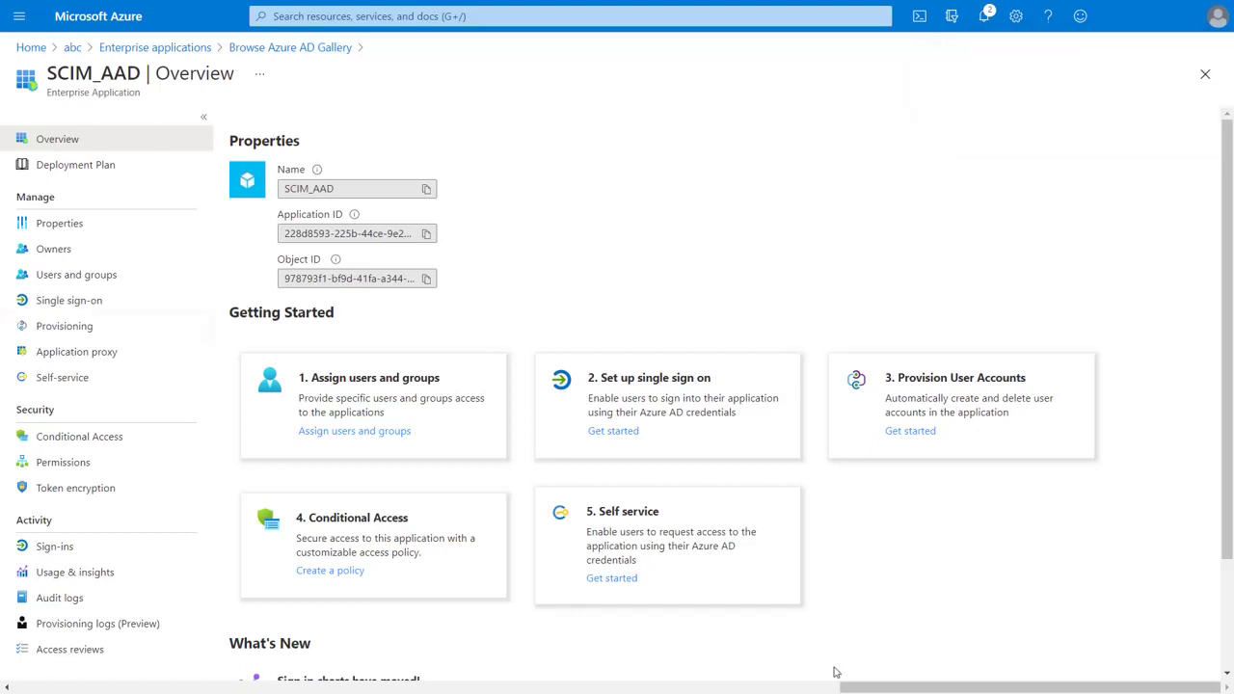
- Start provisioning setup for SCIM_AAD and set its provisioning mode to Automatic
{"action": "left_click", "coordinate": [170, 334]}
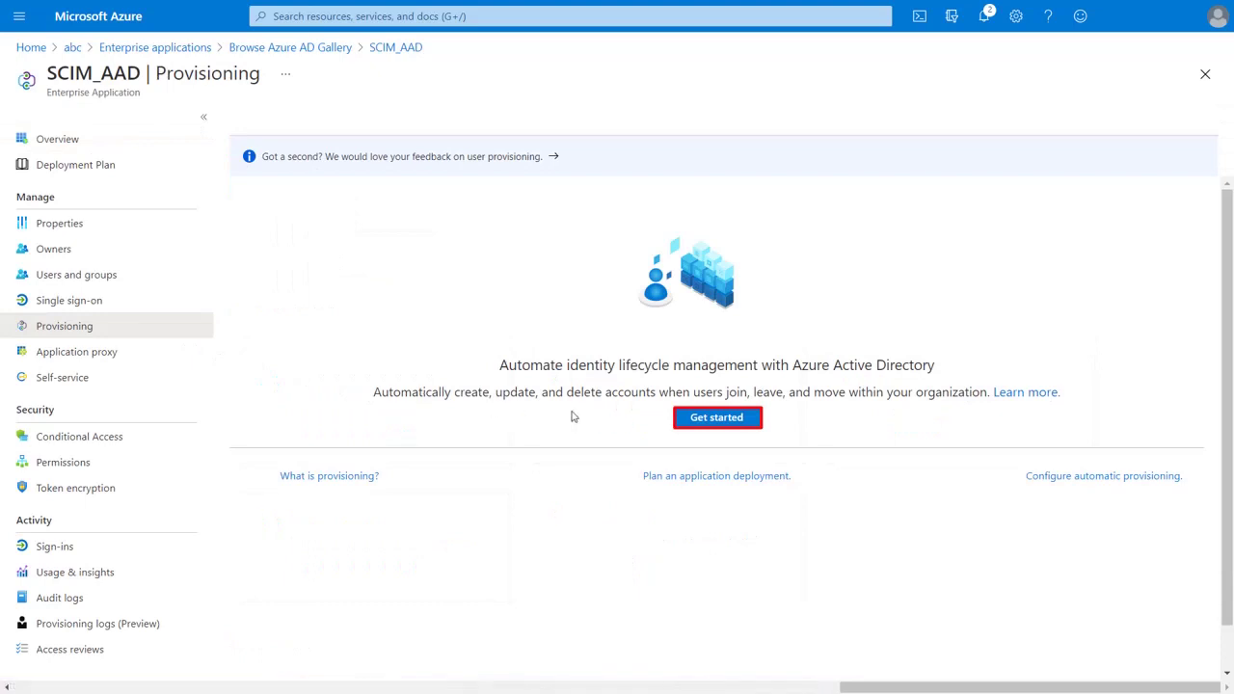
{"action": "left_click", "coordinate": [714, 424]}
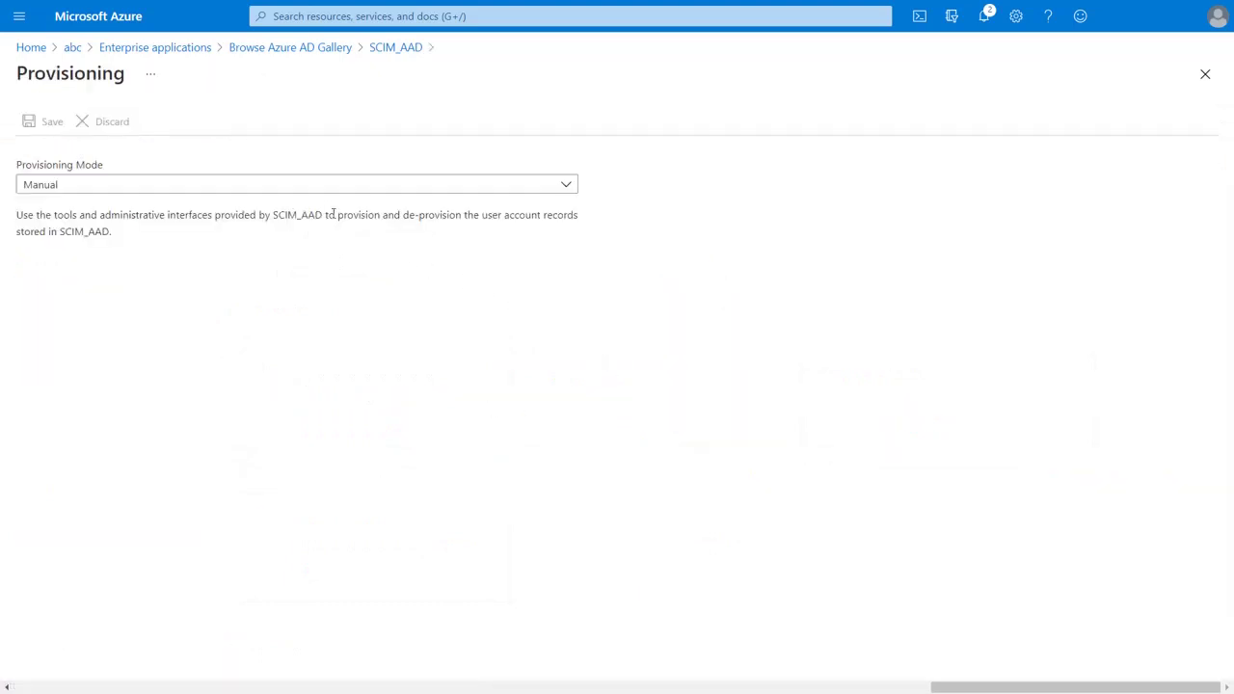
{"action": "left_click", "coordinate": [284, 185]}
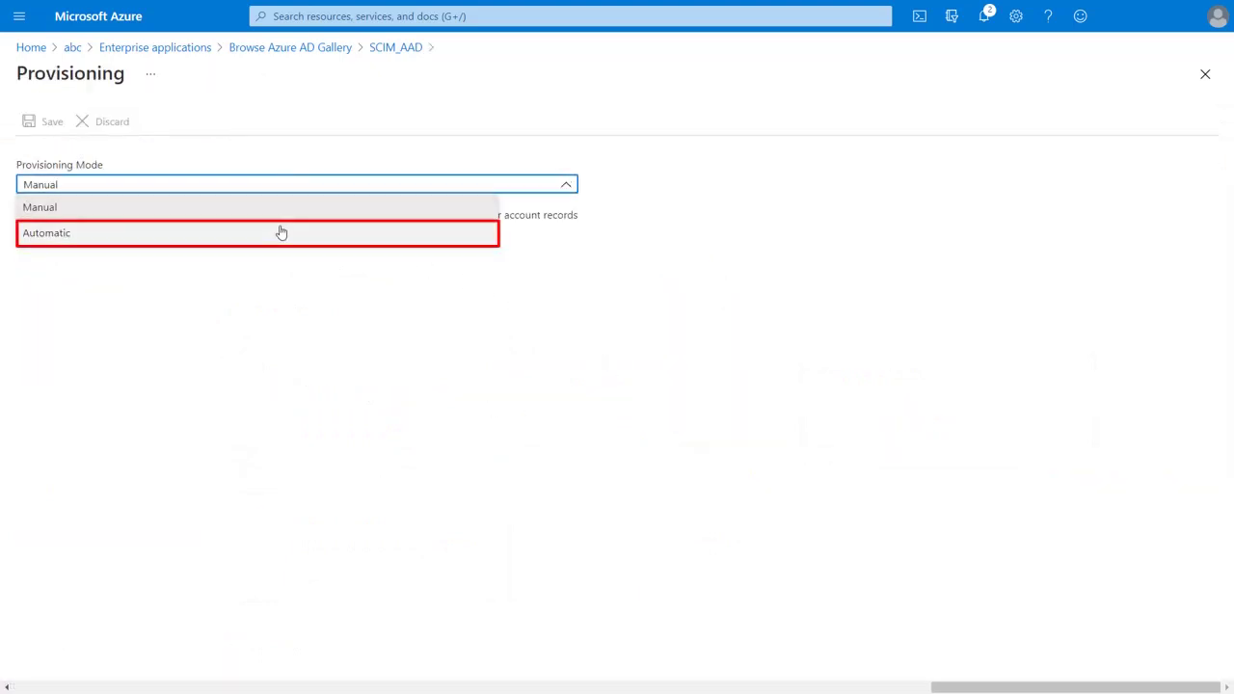
{"action": "left_click", "coordinate": [280, 232]}
- Copy the SCIM Base URL from the AzureAD application in Confluence into the Tenant URL of Azure's admin credentials
{"action": "left_click", "coordinate": [290, 374]}
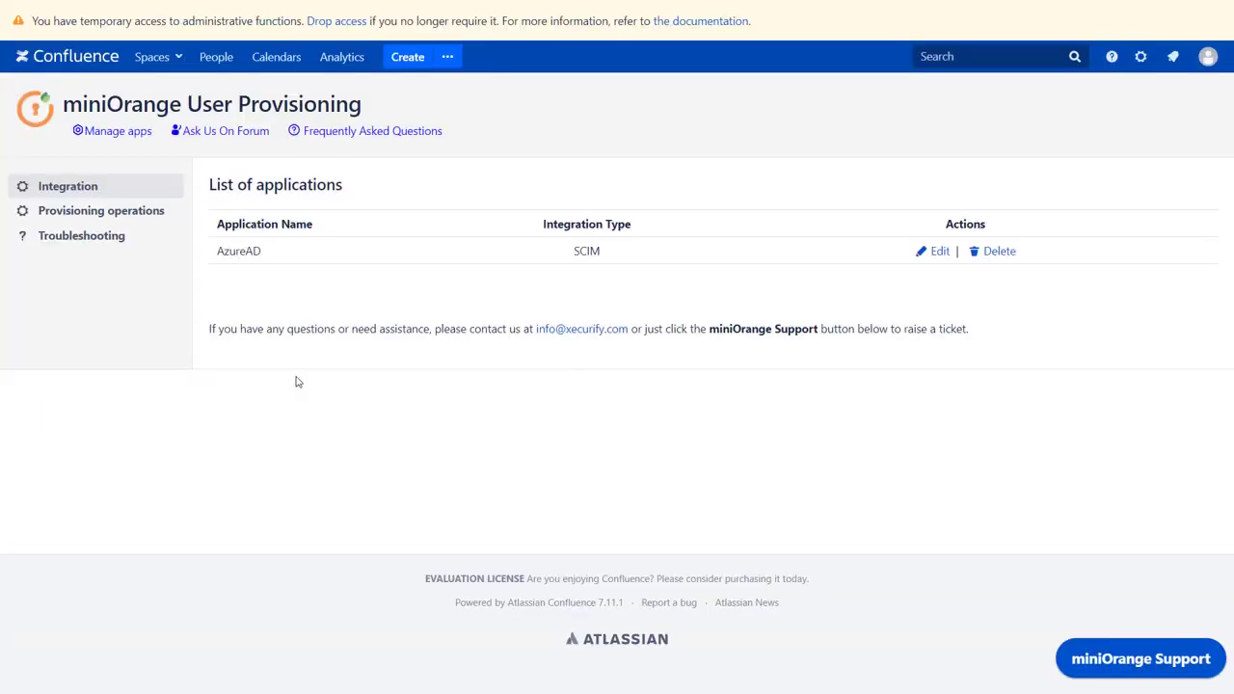
{"action": "left_click", "coordinate": [932, 251]}
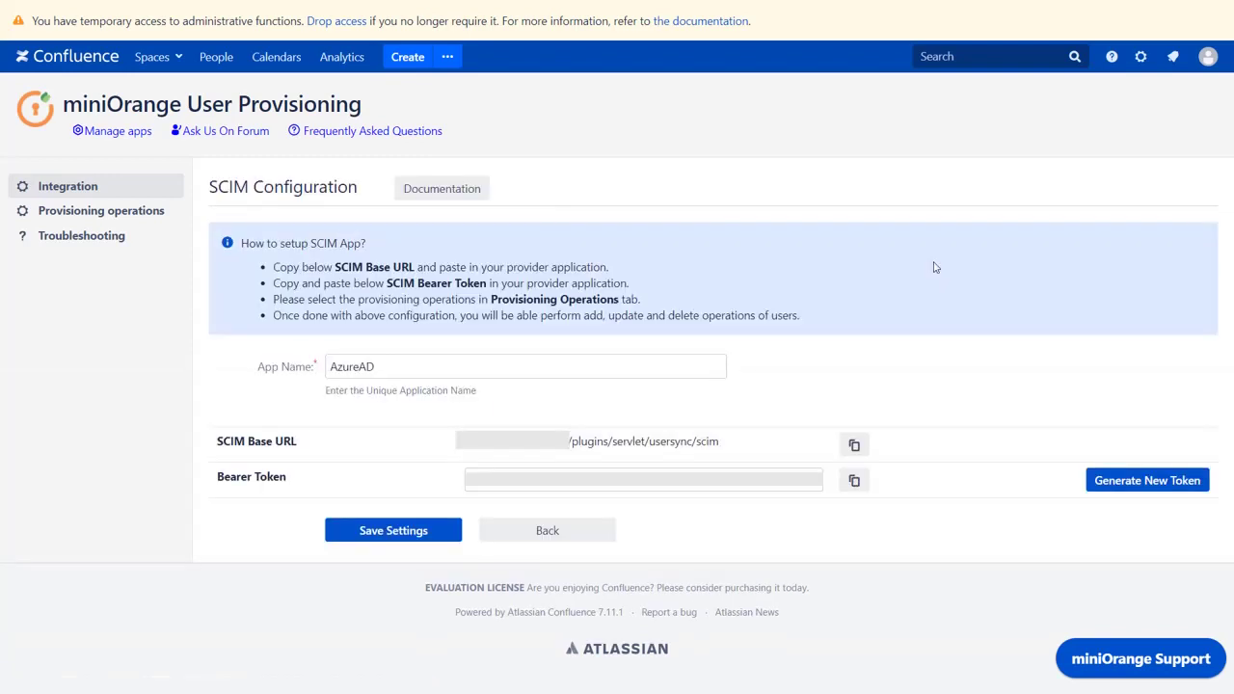
{"action": "left_click", "coordinate": [854, 446]}
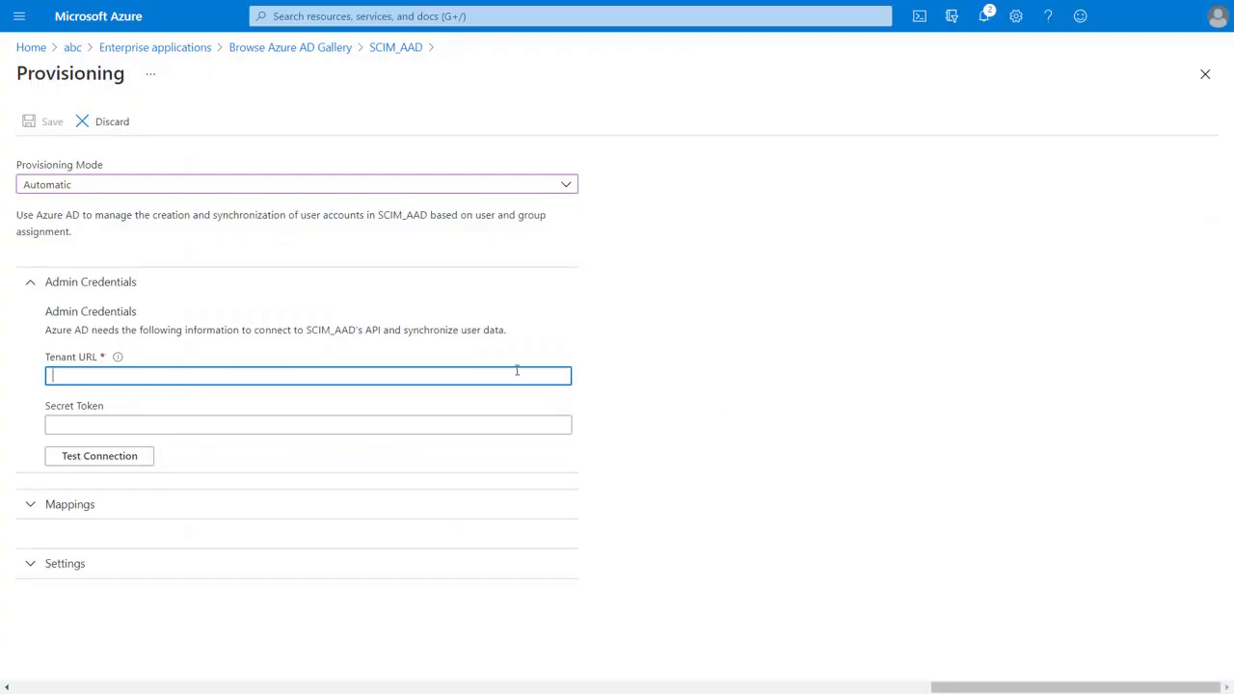
{"action": "key", "text": "ctrl+v"}
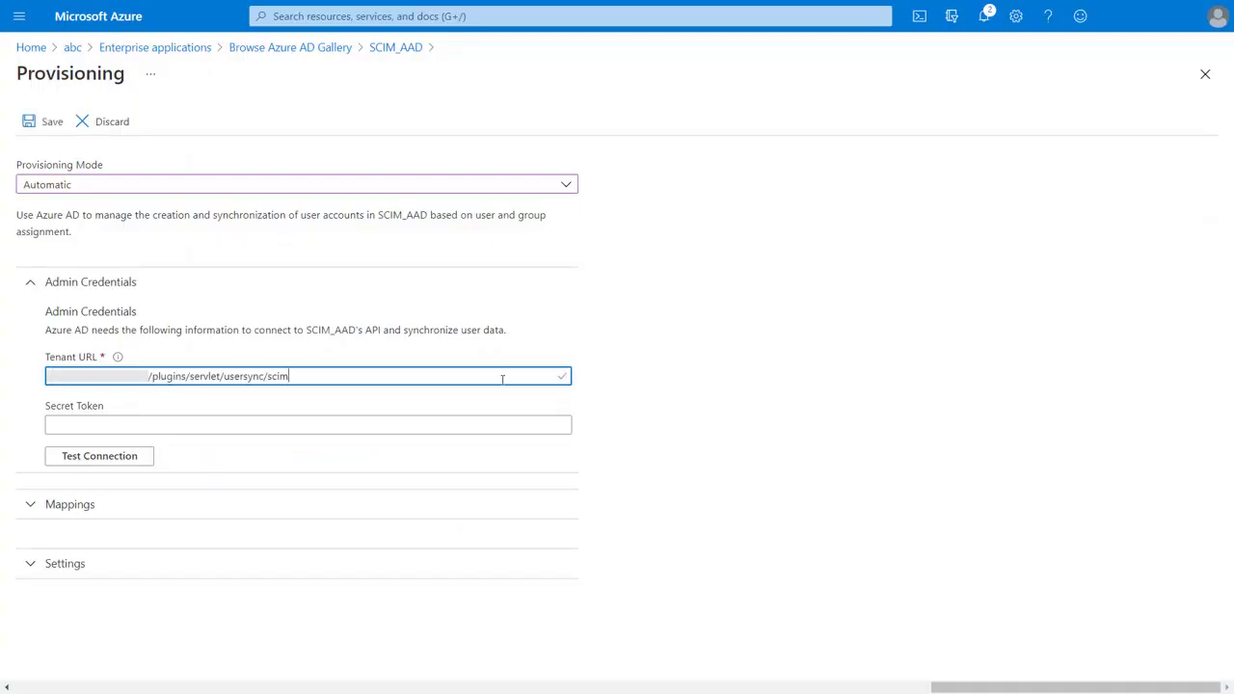
- Copy the Bearer Token from the AzureAD application in Confluence into the Secret Token of Azure's admin credentials
{"action": "left_click", "coordinate": [386, 427]}
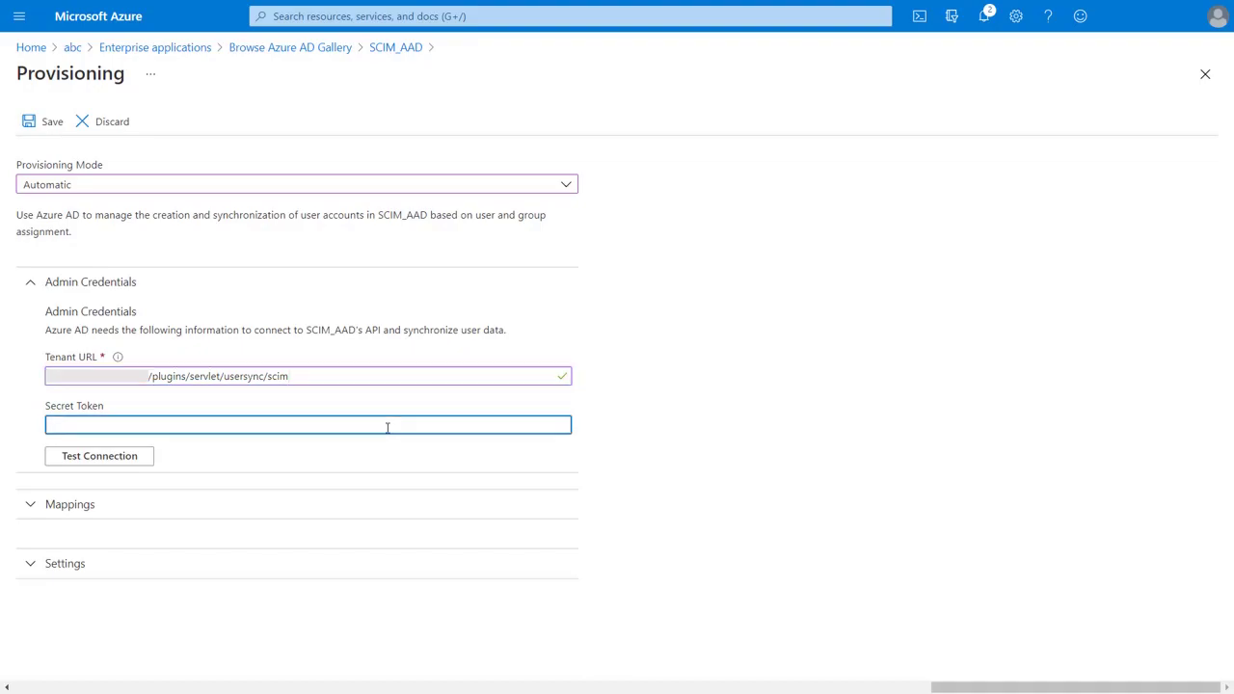
{"action": "key", "text": "alt+Tab"}
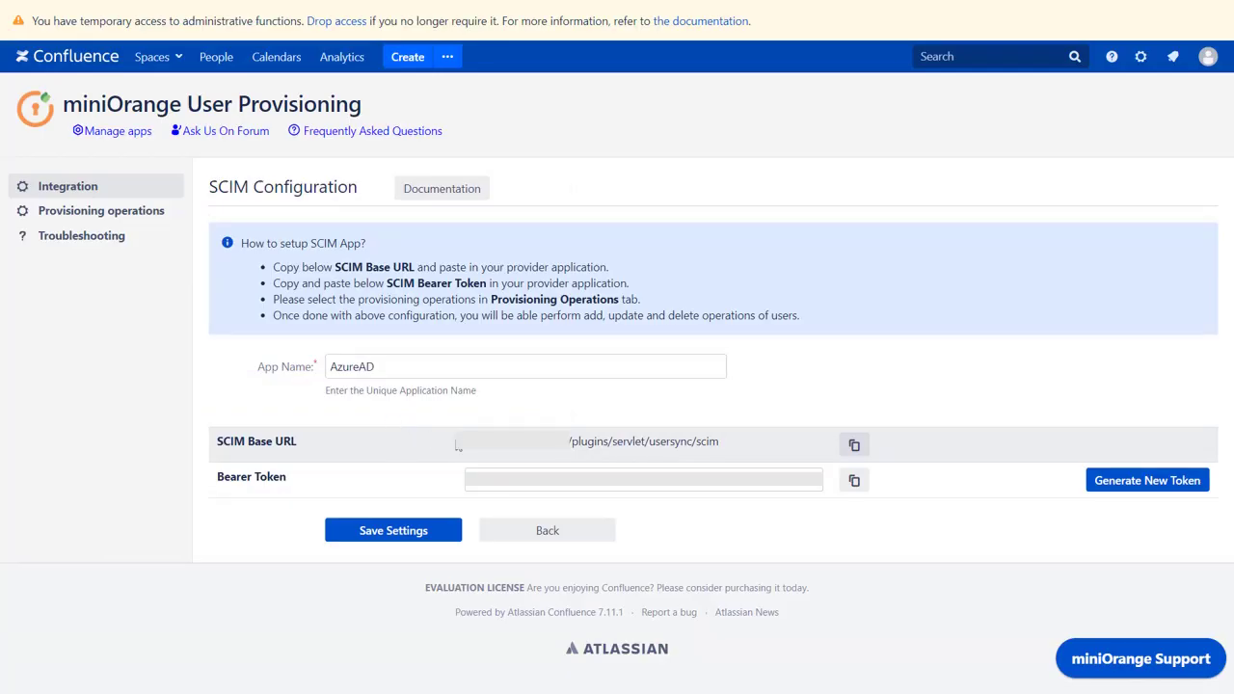
{"action": "left_click", "coordinate": [854, 480]}
{"action": "key", "text": "alt+Tab"}
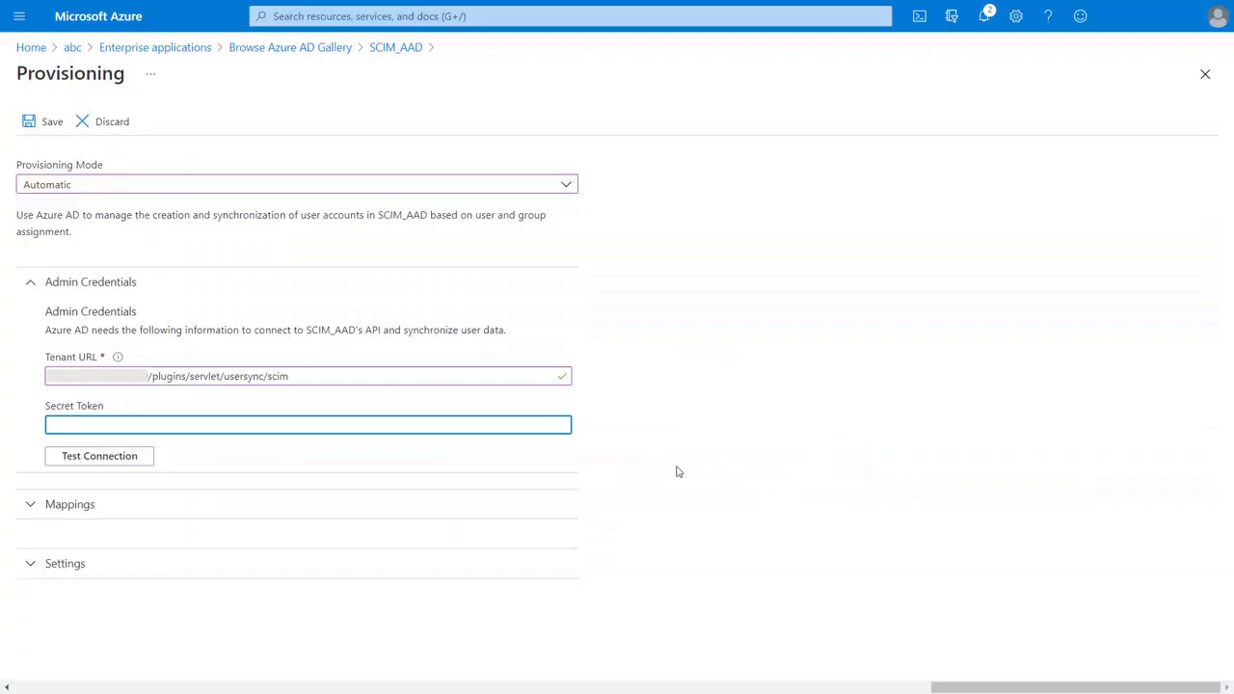
{"action": "key", "text": "ctrl+v"}
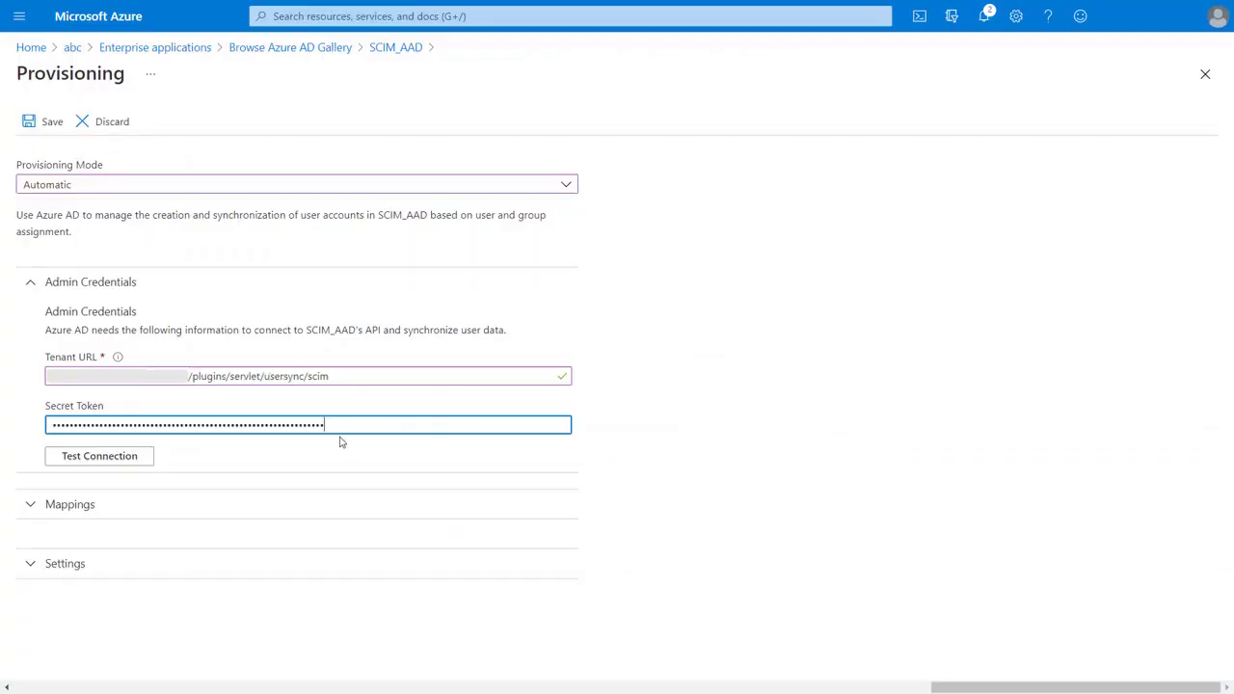
- Test the connection to SCIM_AAD with the supplied credentials and save the provisioning configuration
{"action": "left_click", "coordinate": [119, 459]}
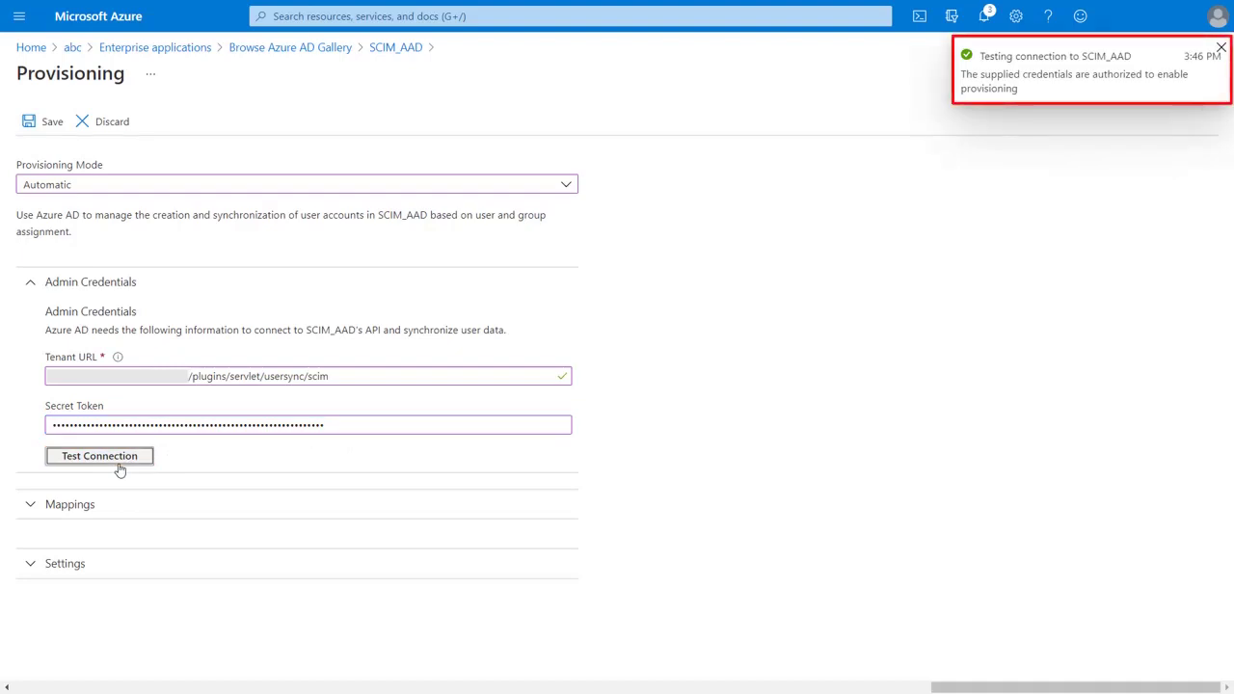
{"action": "left_click", "coordinate": [51, 125]}
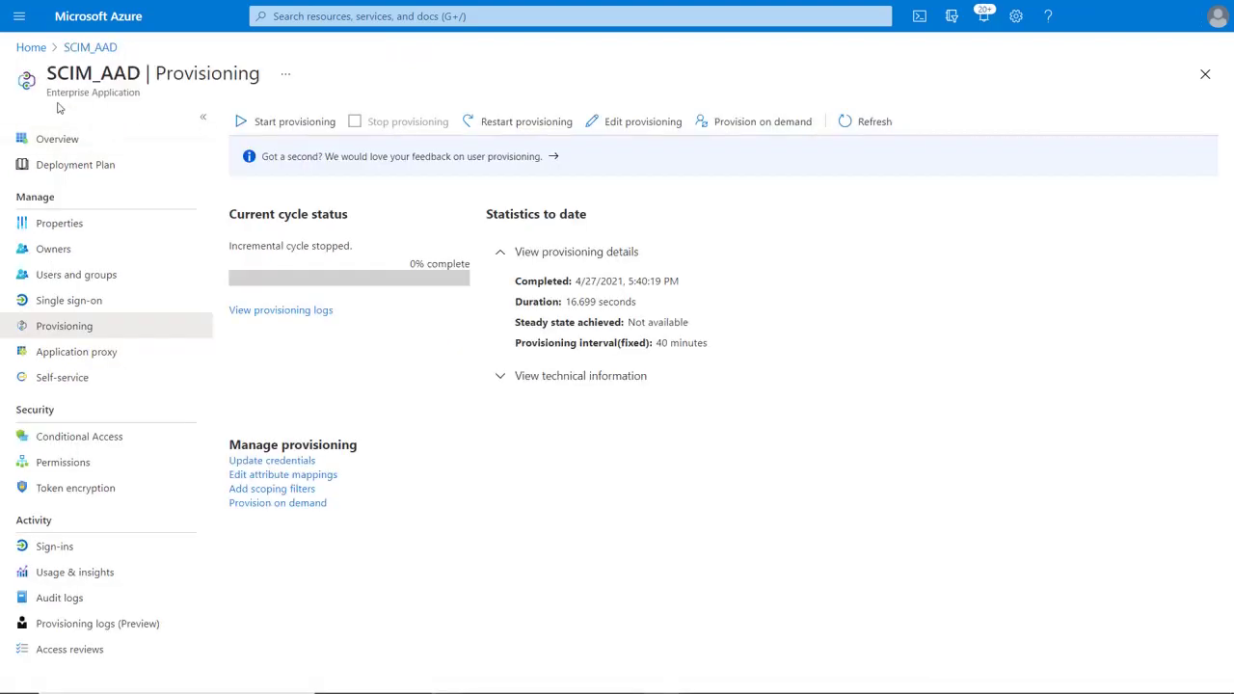
- Assign the available directory user to the SCIM_AAD application under Users and groups
{"action": "left_click", "coordinate": [146, 281]}
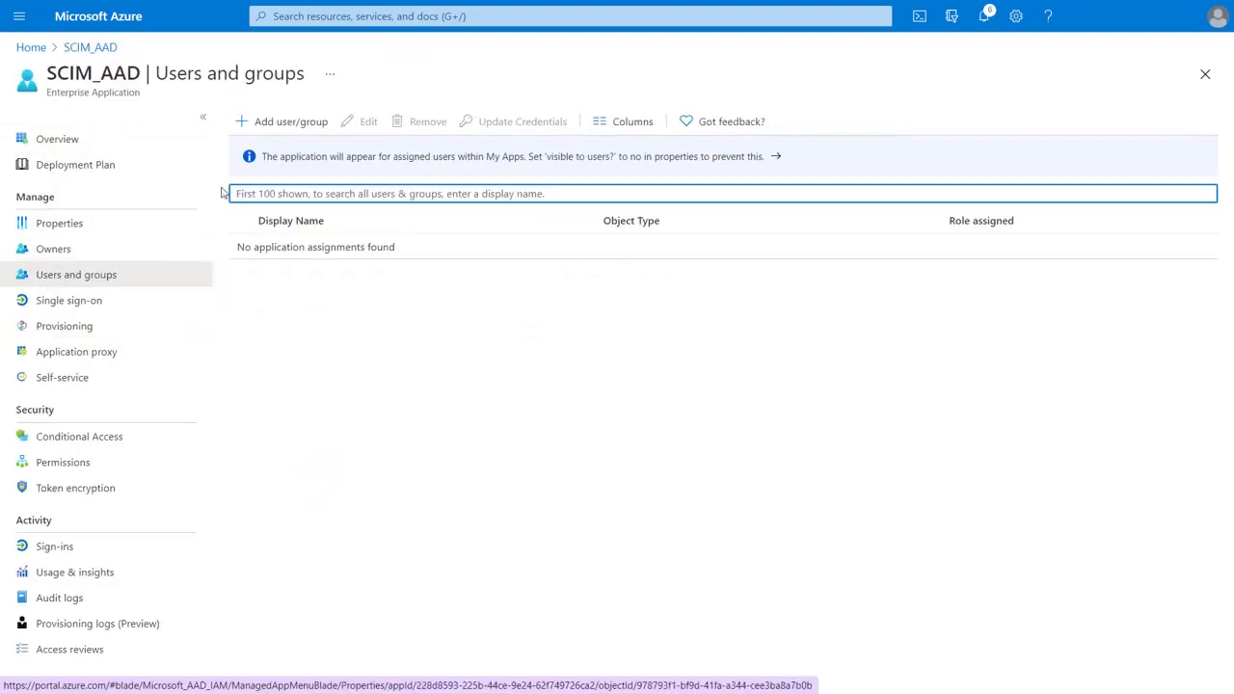
{"action": "left_click", "coordinate": [285, 126]}
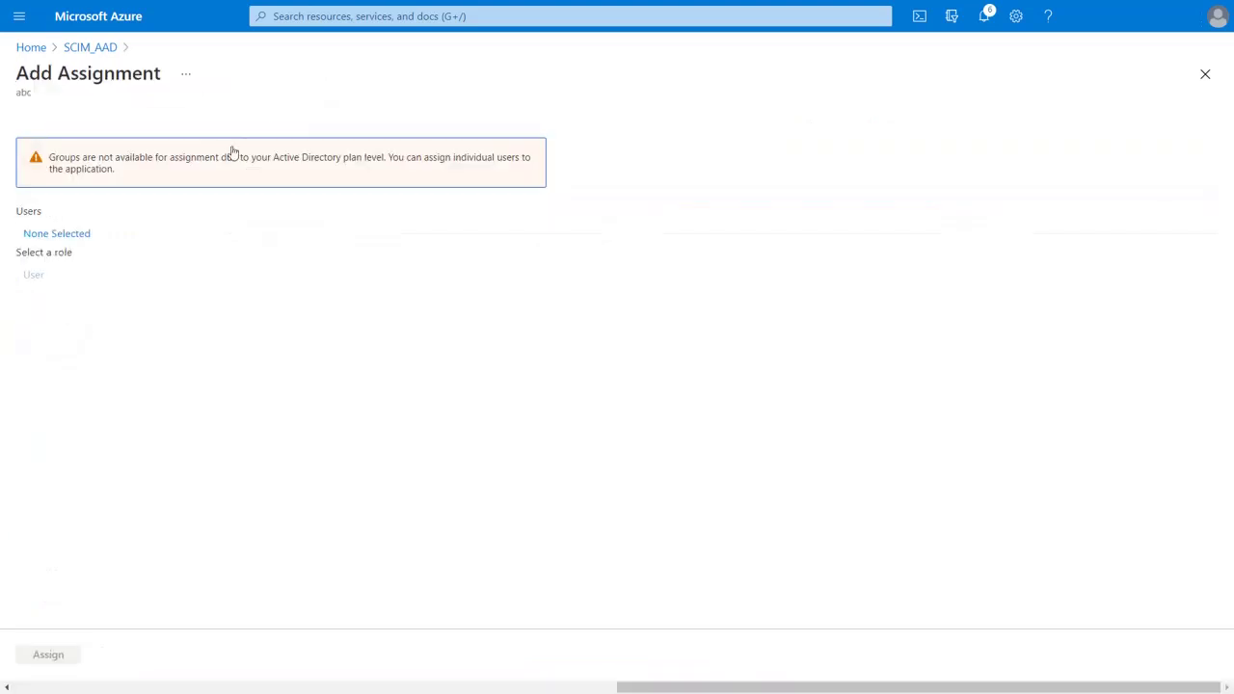
{"action": "left_click", "coordinate": [72, 236]}
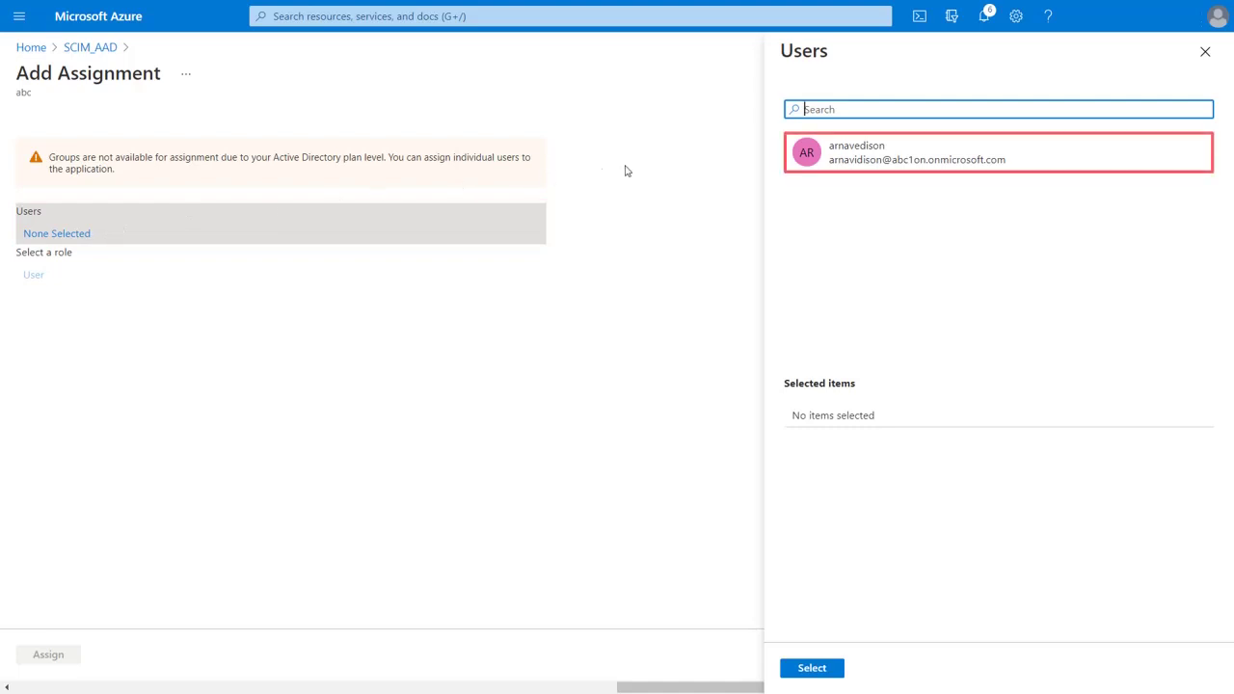
{"action": "left_click", "coordinate": [870, 149]}
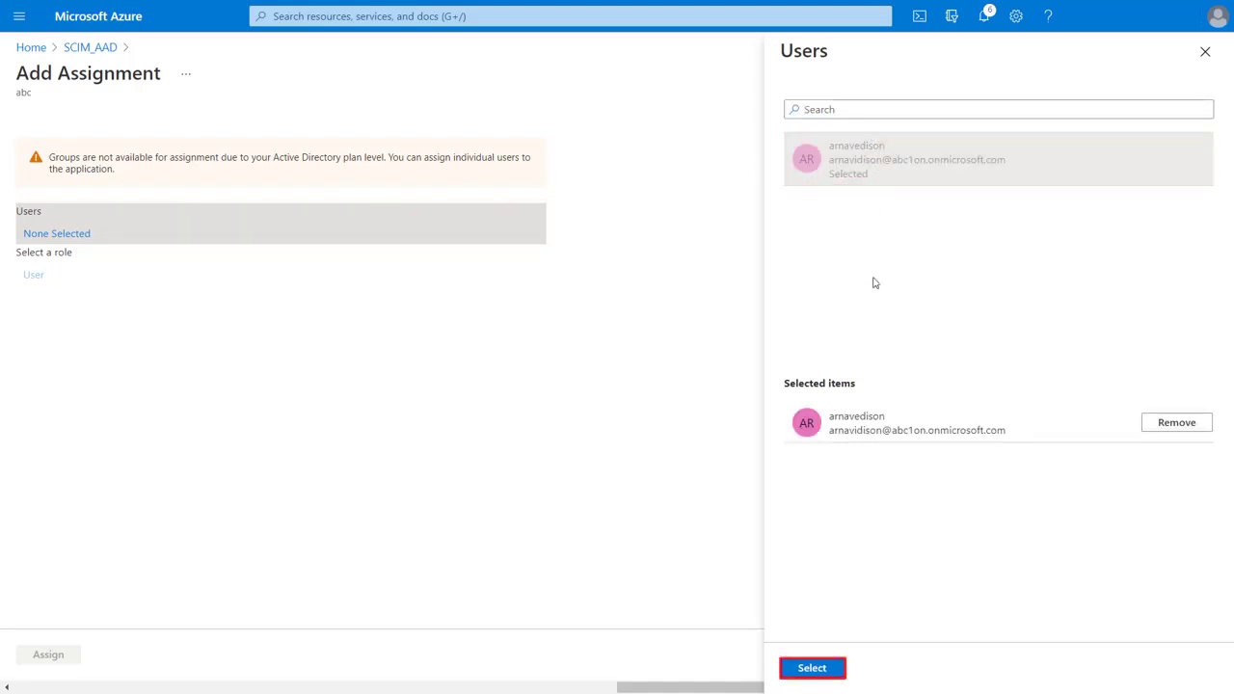
{"action": "left_click", "coordinate": [819, 668]}
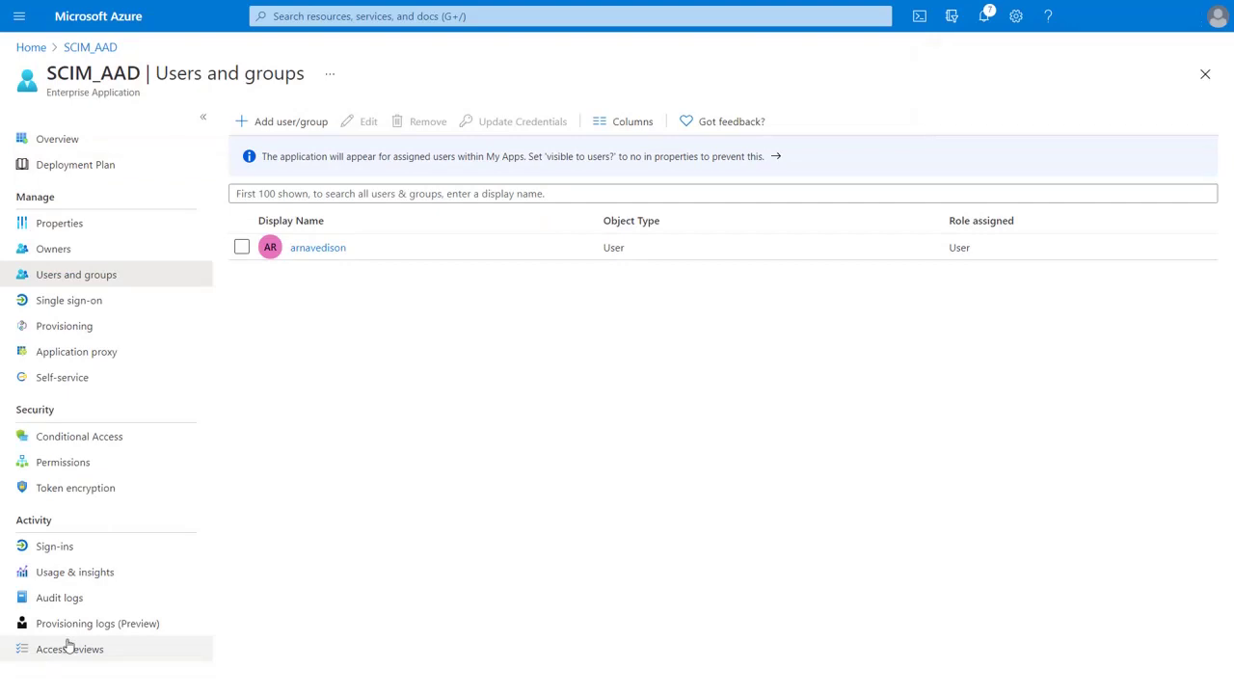
{"action": "left_click", "coordinate": [424, 247]}
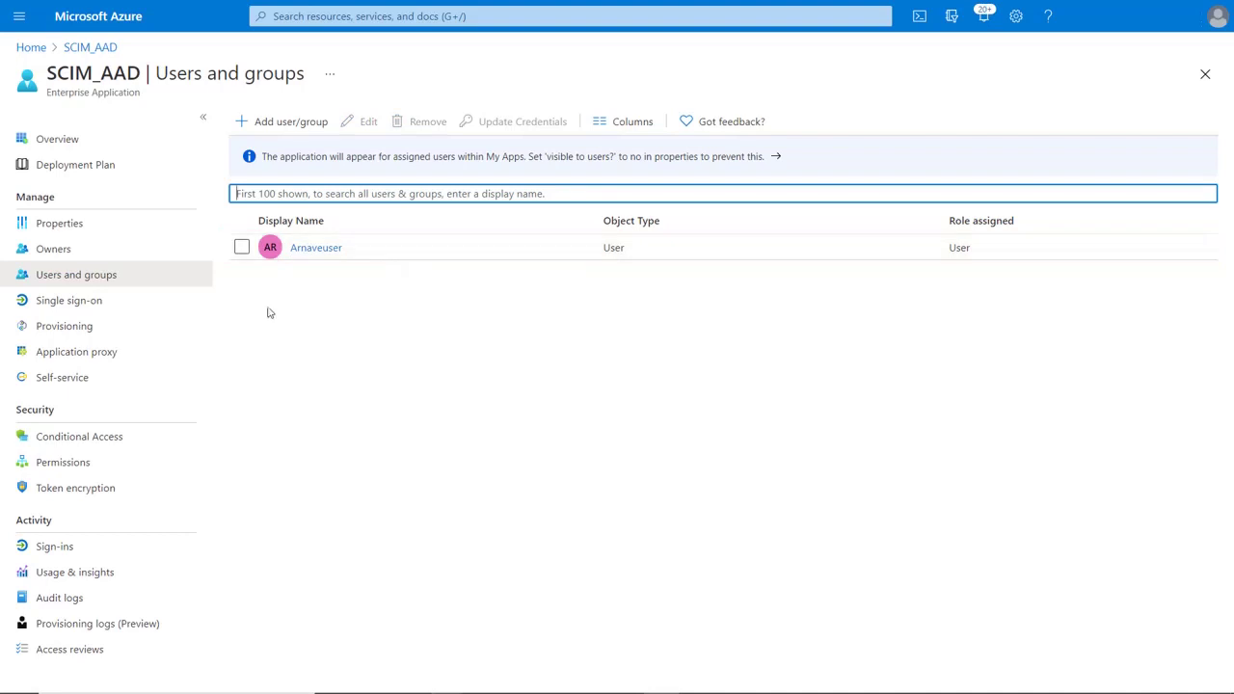
- Start provisioning for SCIM_AAD and expand the provisioning details of its statistics
{"action": "left_click", "coordinate": [82, 337]}
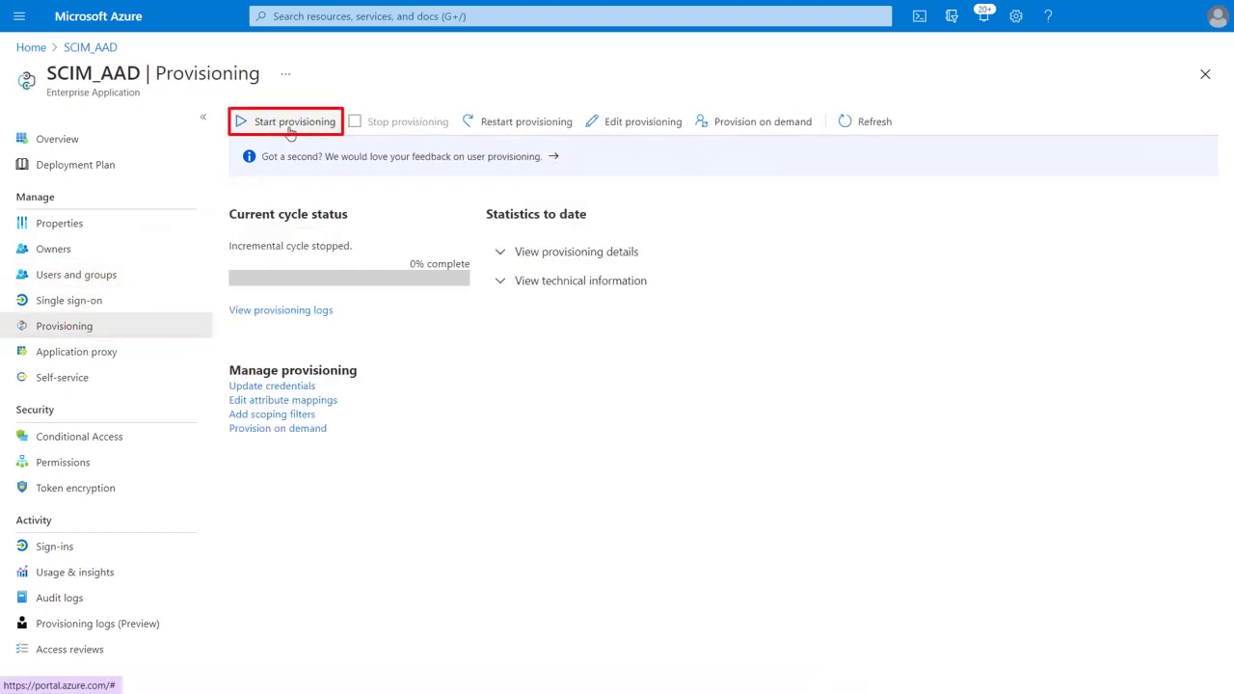
{"action": "left_click", "coordinate": [289, 123]}
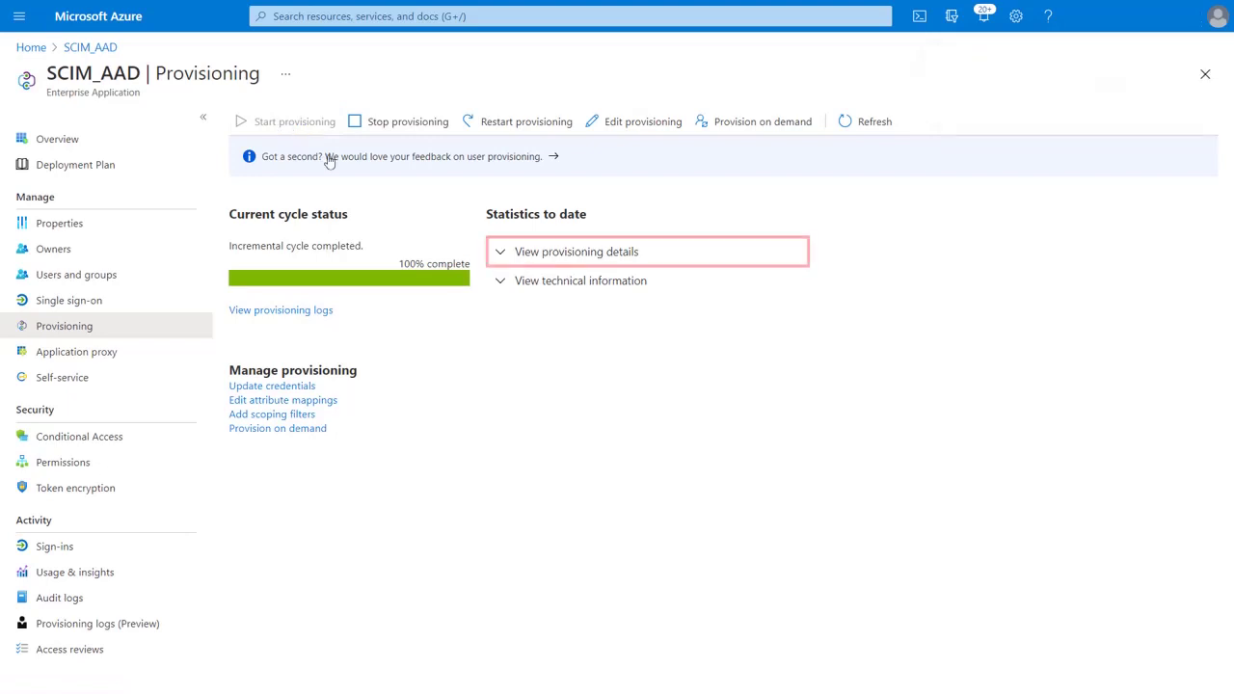
{"action": "left_click", "coordinate": [499, 252]}
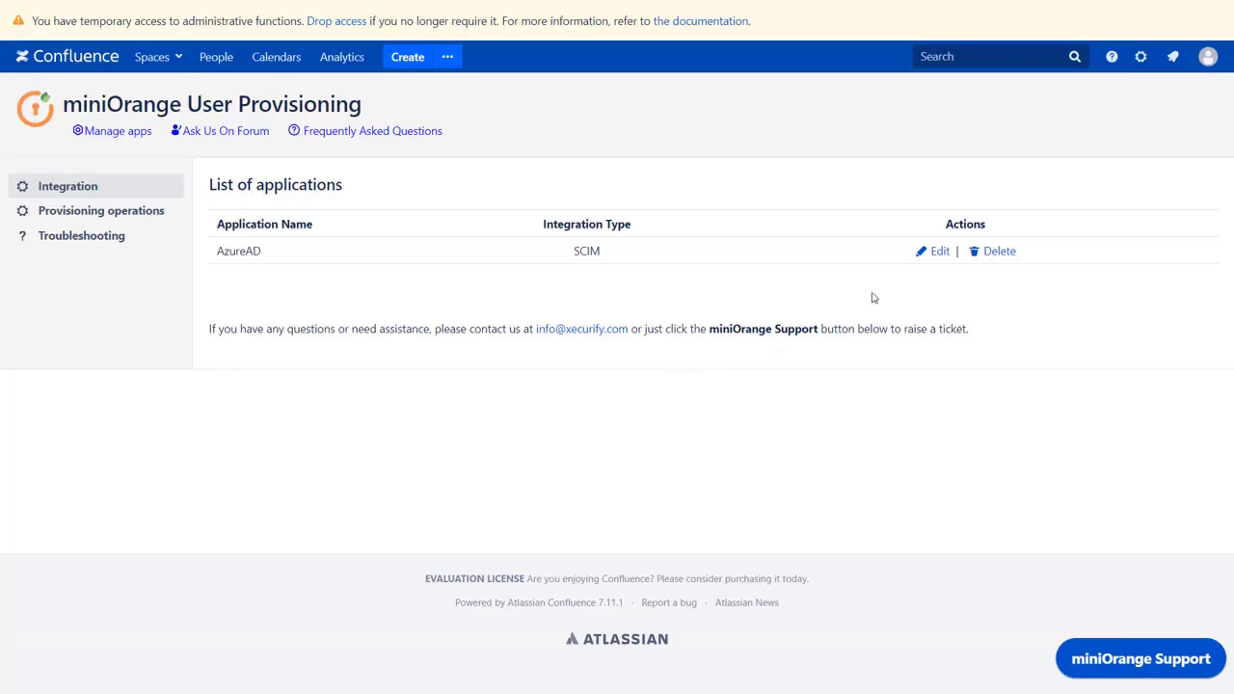
- Switch to Confluence and show all users in User management to check for the provisioned account
{"action": "left_click", "coordinate": [1142, 60]}
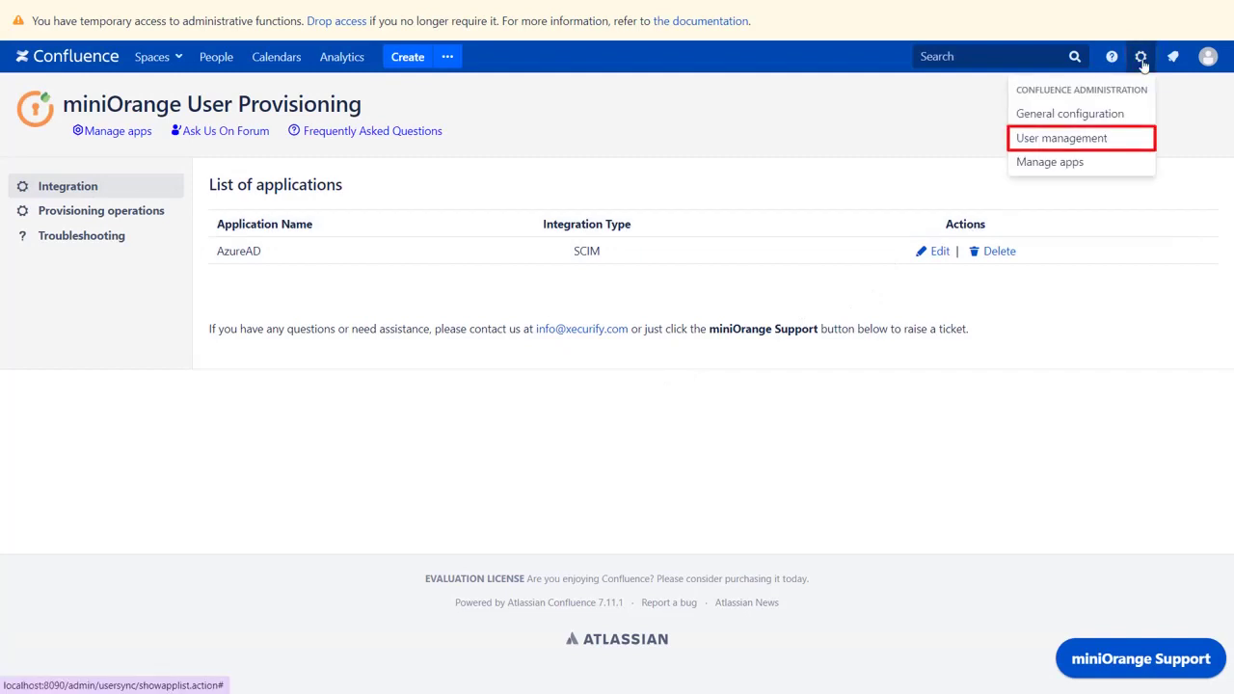
{"action": "left_click", "coordinate": [1093, 136]}
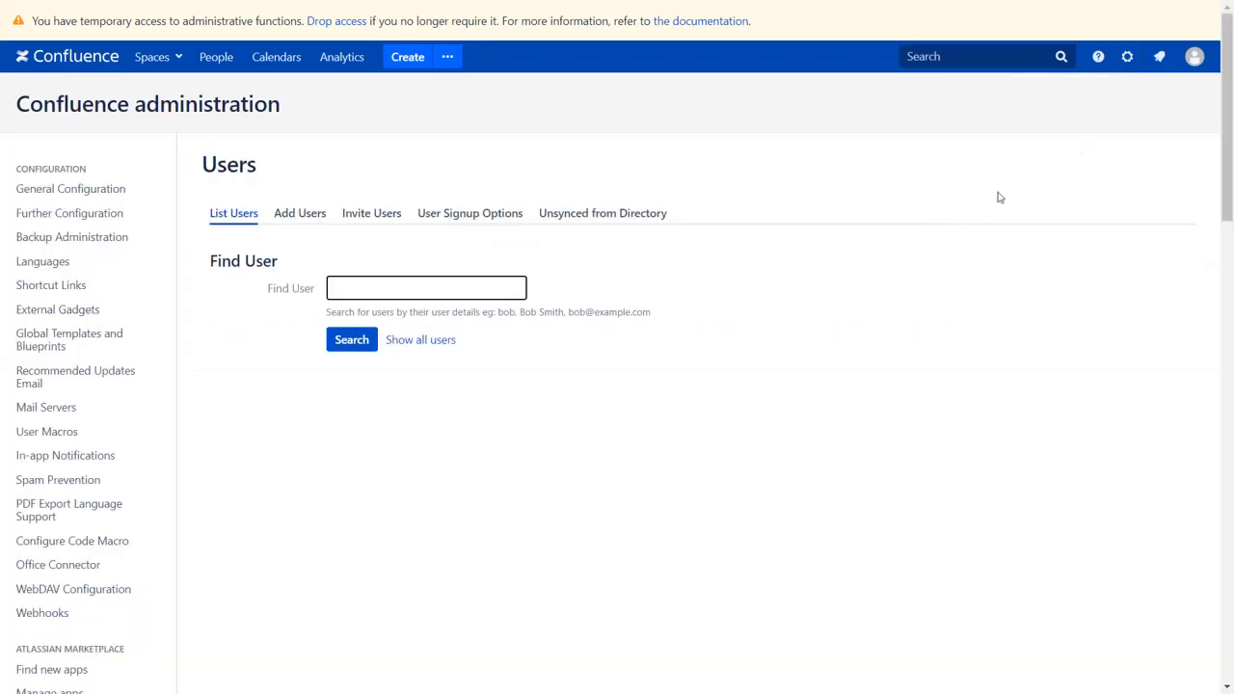
{"action": "left_click", "coordinate": [439, 341]}
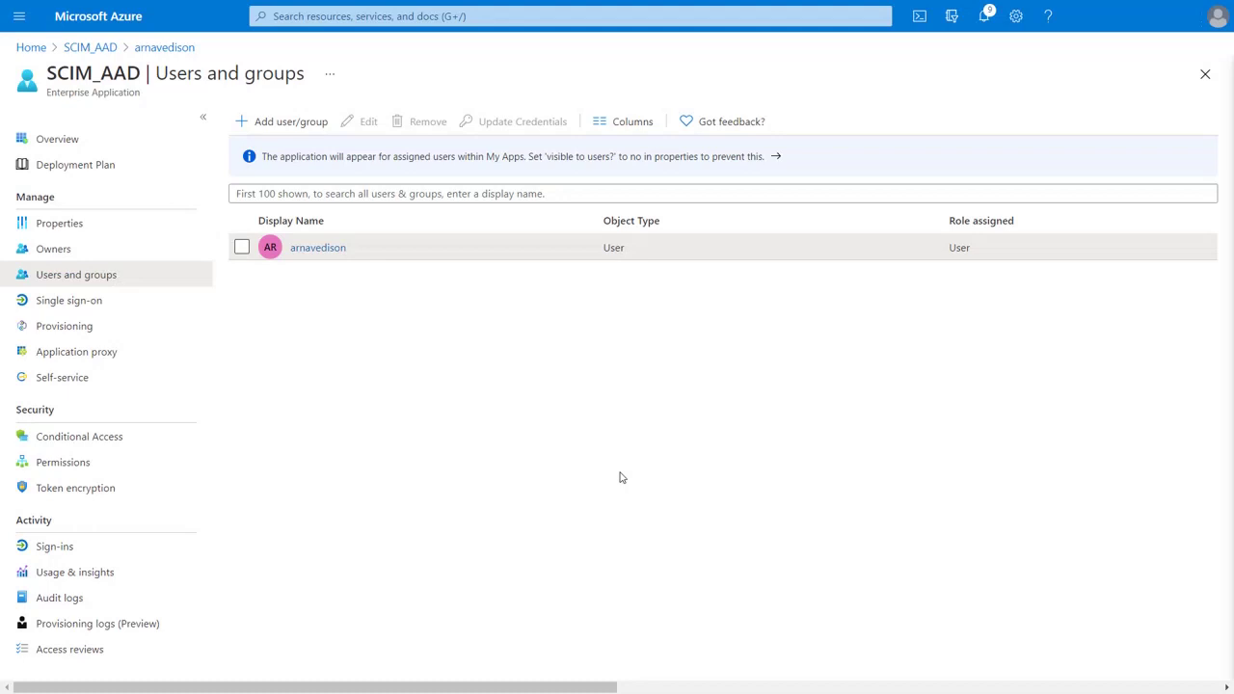
- In Azure, shorten the assigned user's first name to its initial and save the profile
{"action": "left_click", "coordinate": [313, 248]}
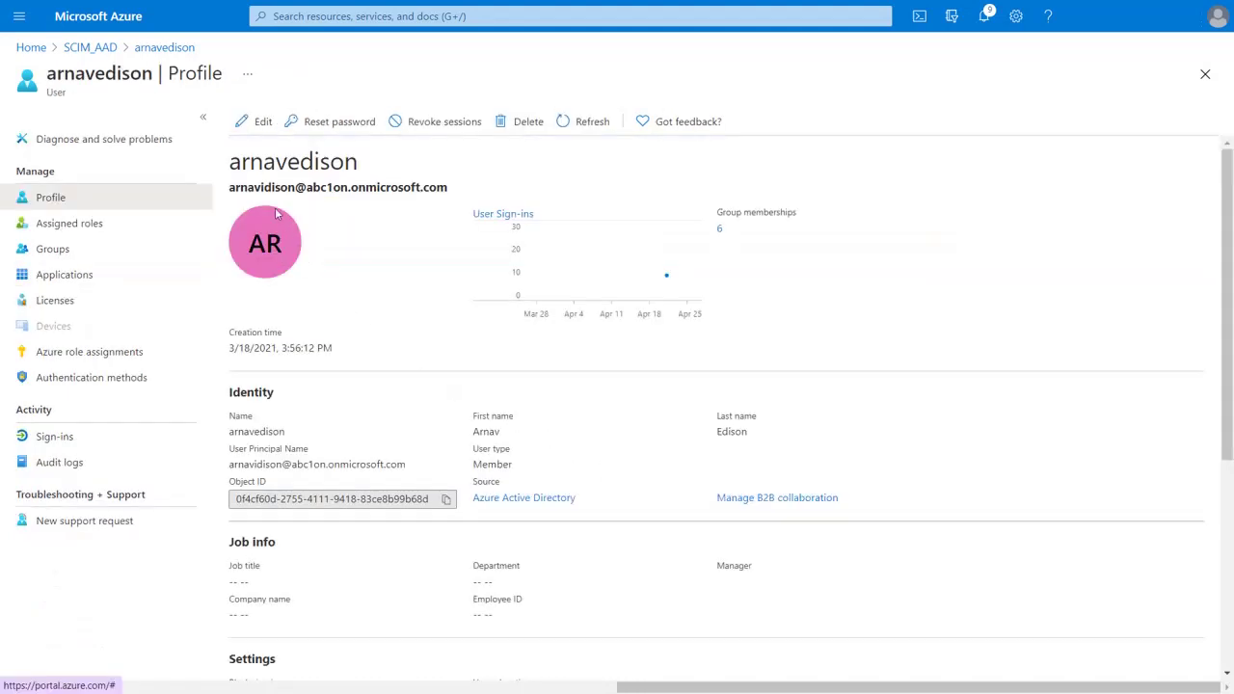
{"action": "left_click", "coordinate": [245, 125]}
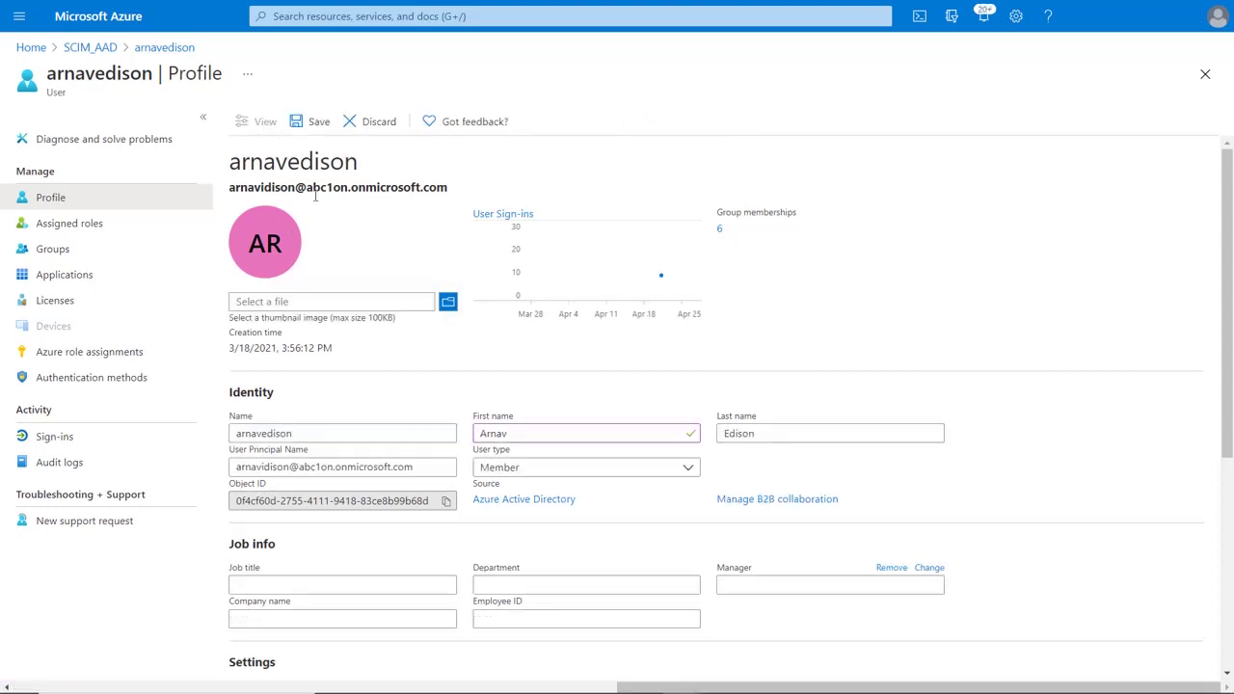
{"action": "left_click_drag", "start_coordinate": [534, 432], "coordinate": [473, 436]}
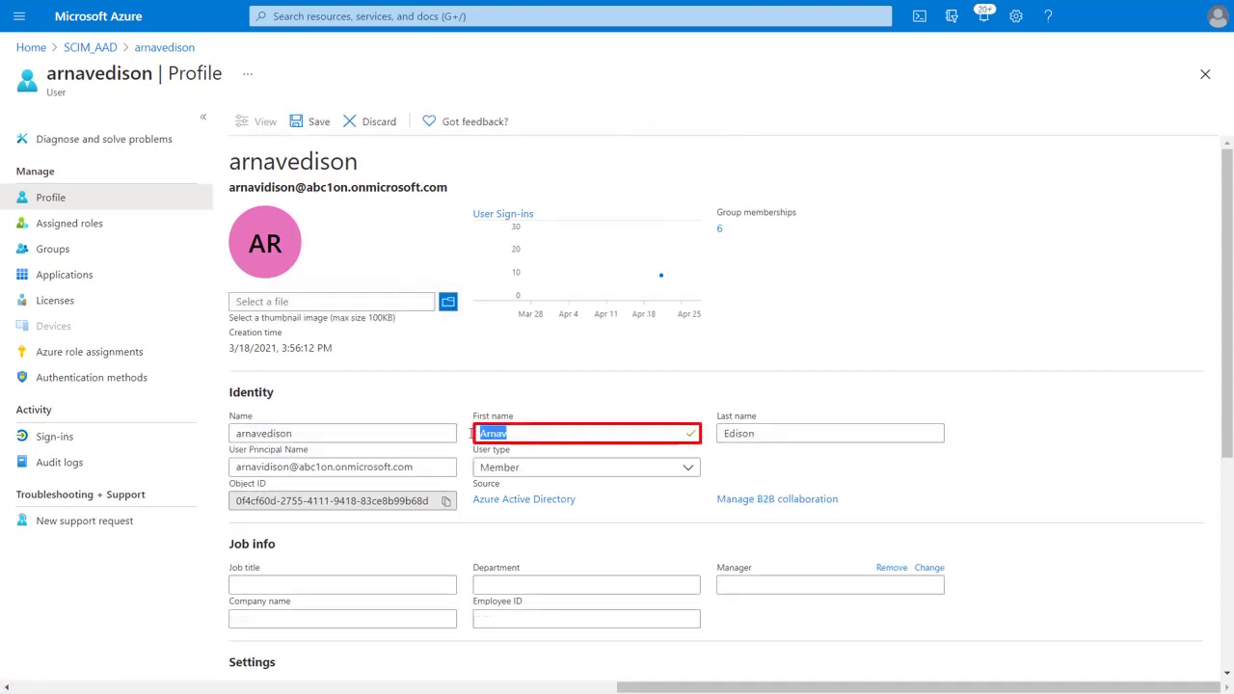
{"action": "key", "text": "BackSpace"}
{"action": "type", "text": "A"}
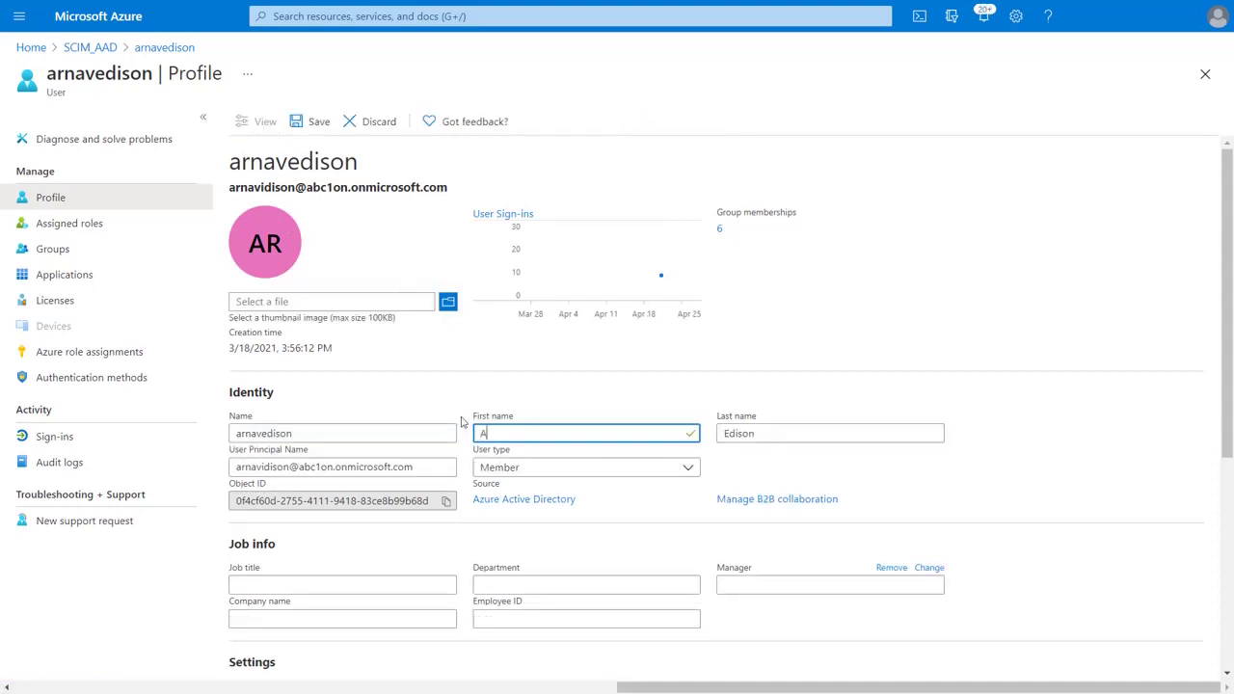
{"action": "left_click", "coordinate": [306, 121]}
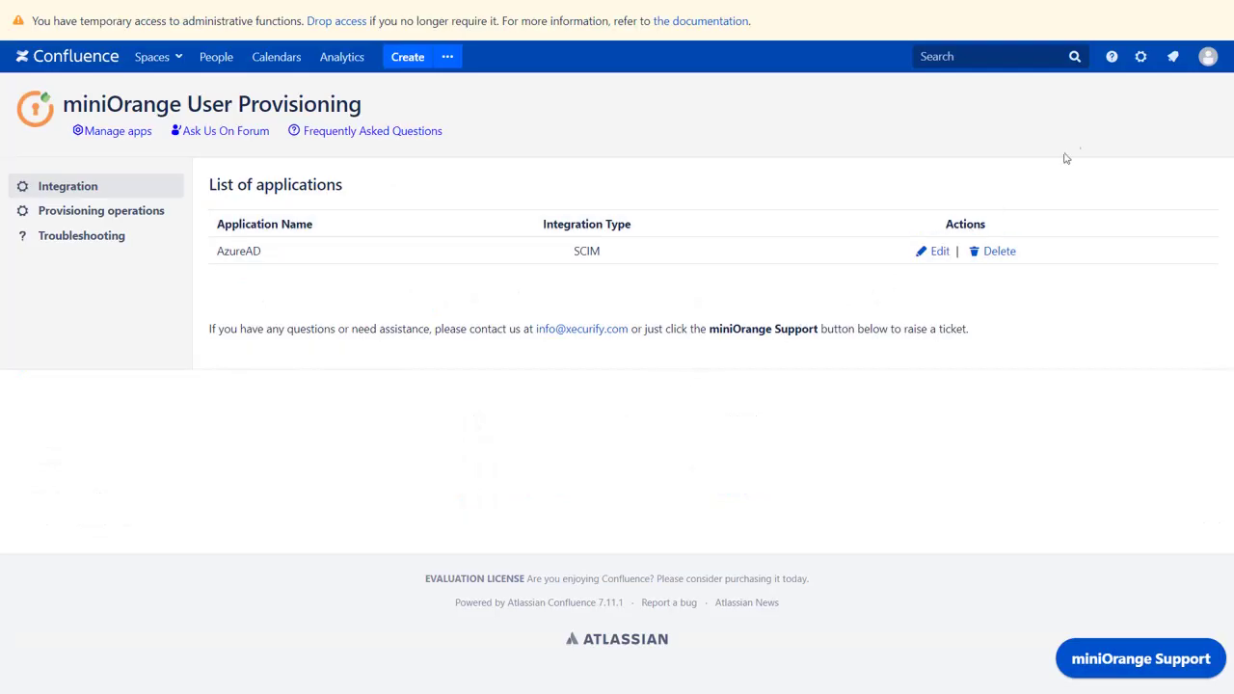
- Return to Confluence and list all users again to check the synced first-name change
{"action": "left_click", "coordinate": [1141, 59]}
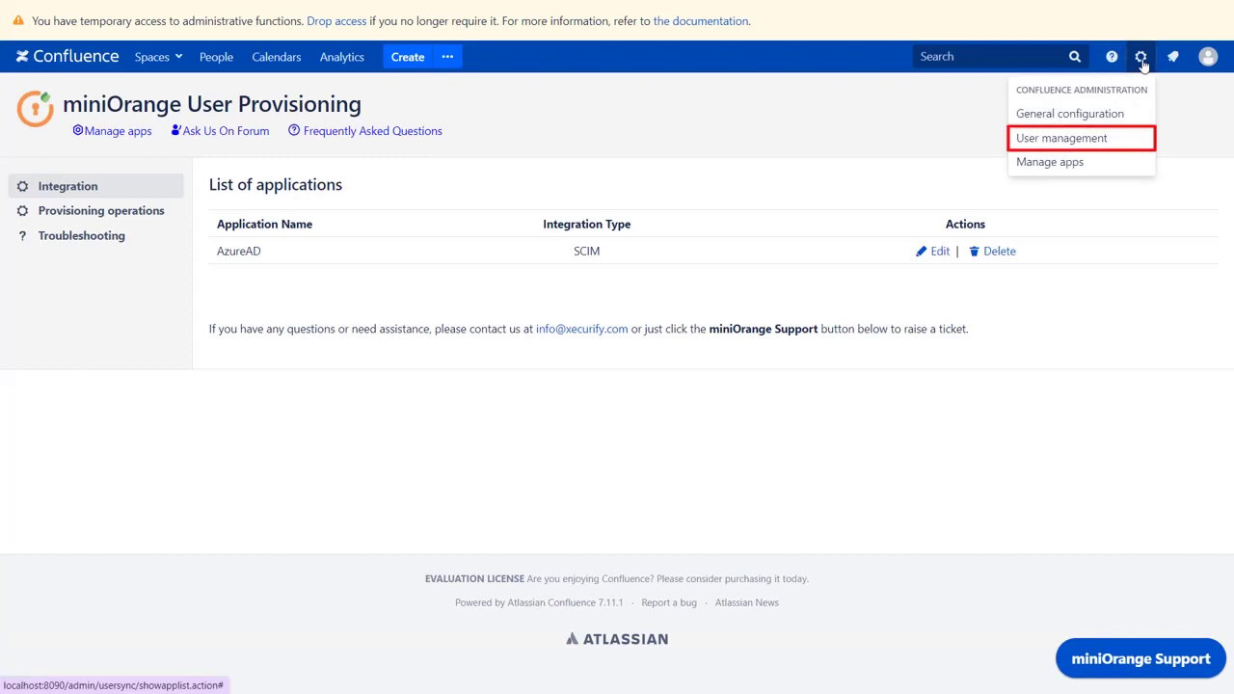
{"action": "left_click", "coordinate": [1096, 141]}
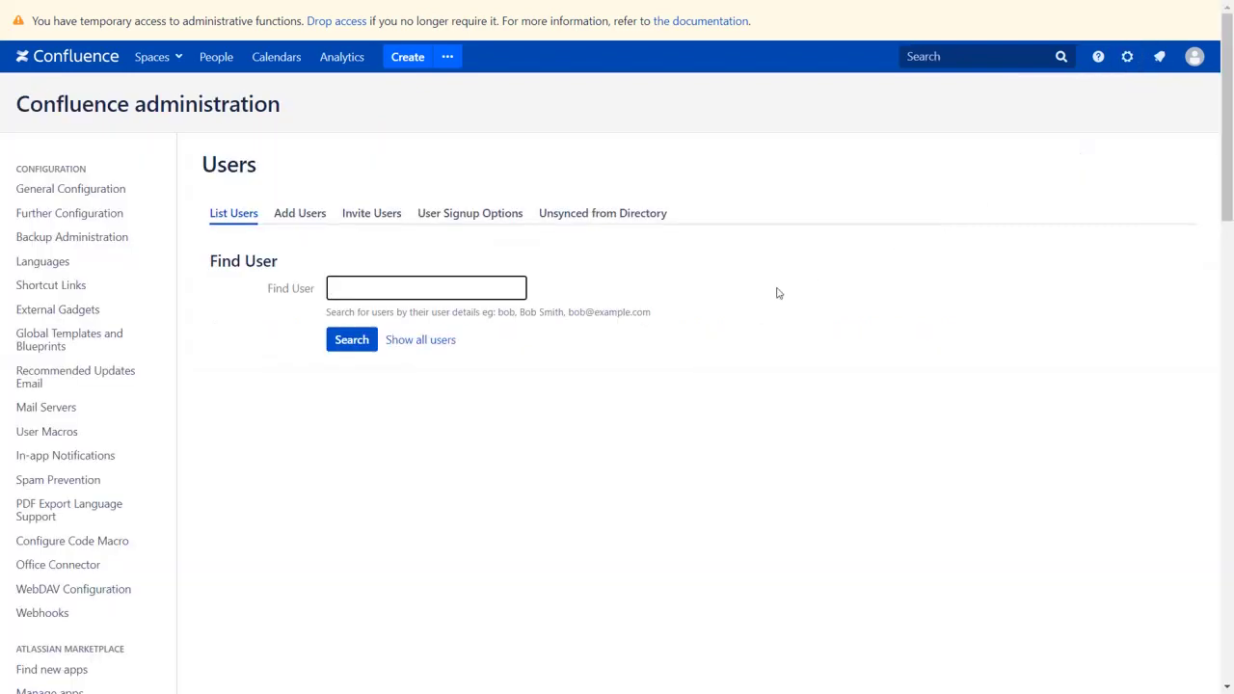
{"action": "left_click", "coordinate": [439, 342]}
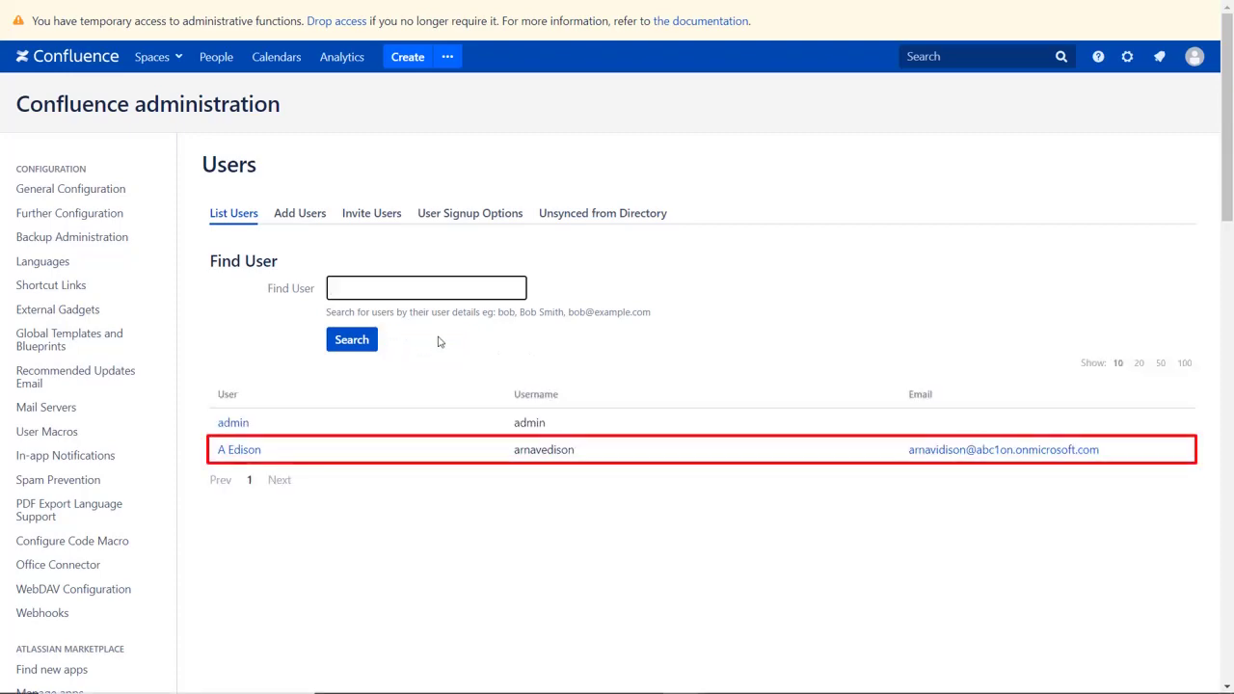